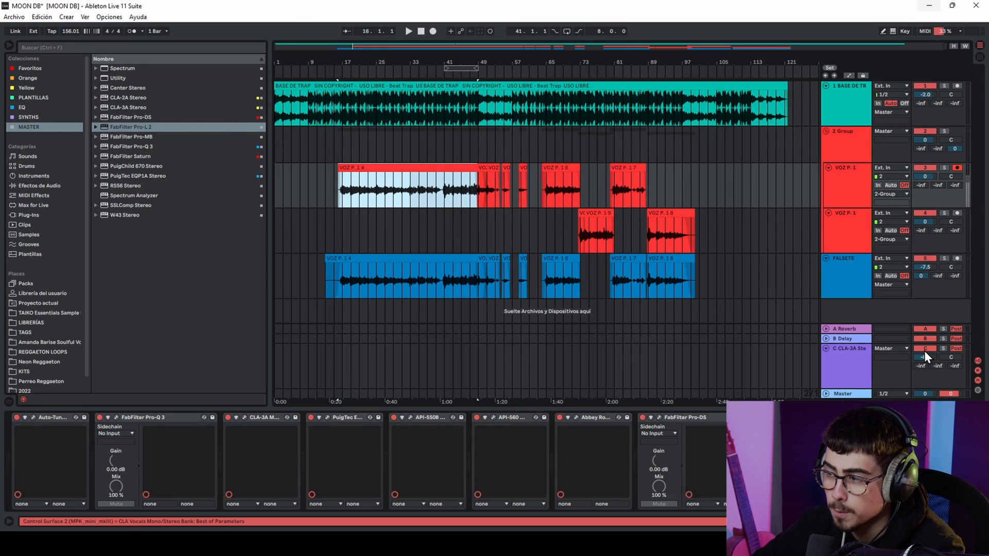
Play the song from the first vocal clip and compare it with the CLA-3A return switched on and off.
left_click(923, 350)
key("space")
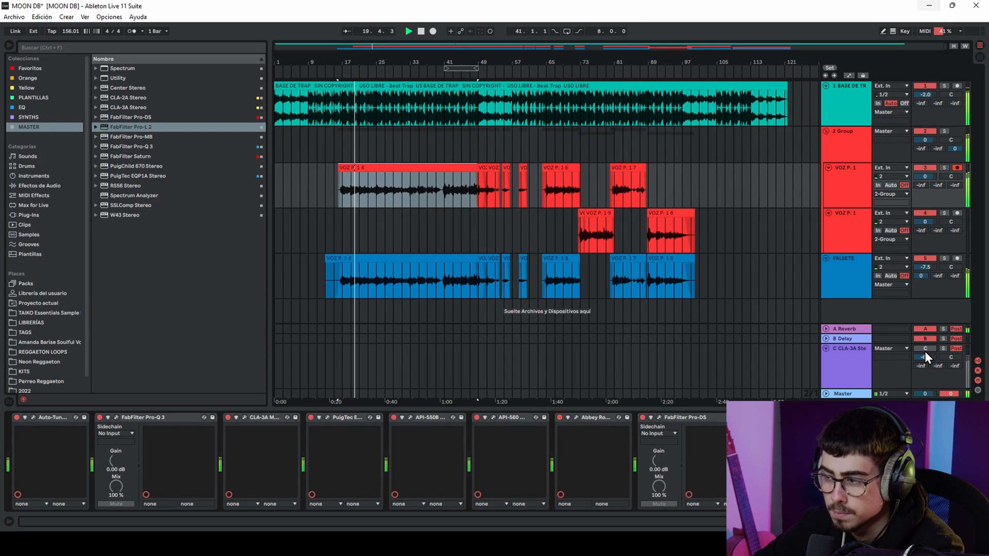
left_click(925, 349)
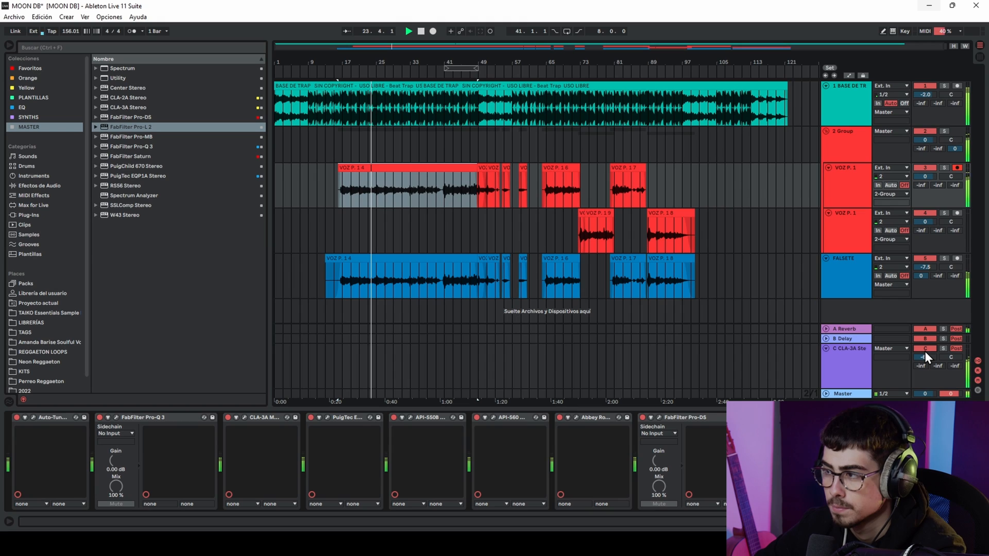
left_click(924, 349)
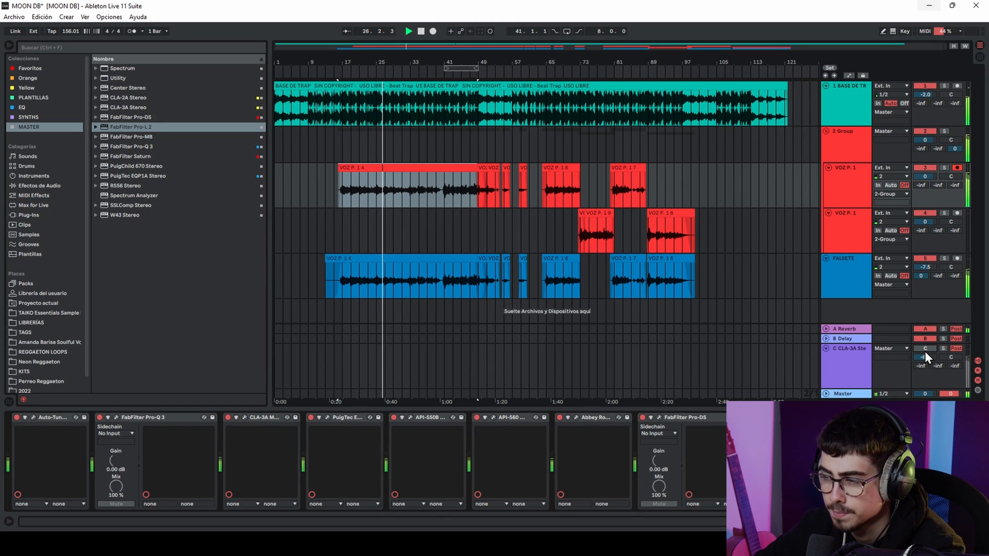
left_click(925, 349)
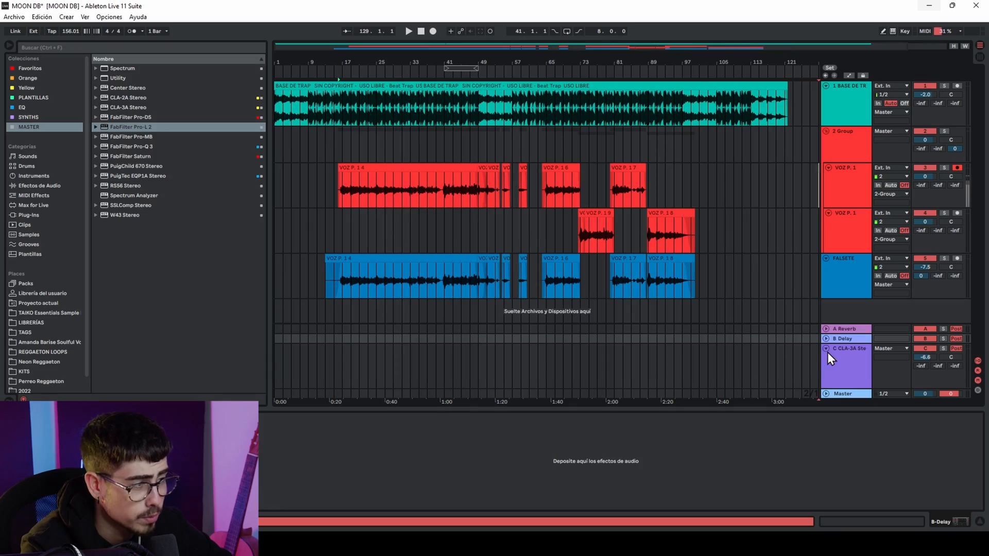
Replace the CLA-3A return with a new empty return track in slot C.
right_click(833, 337)
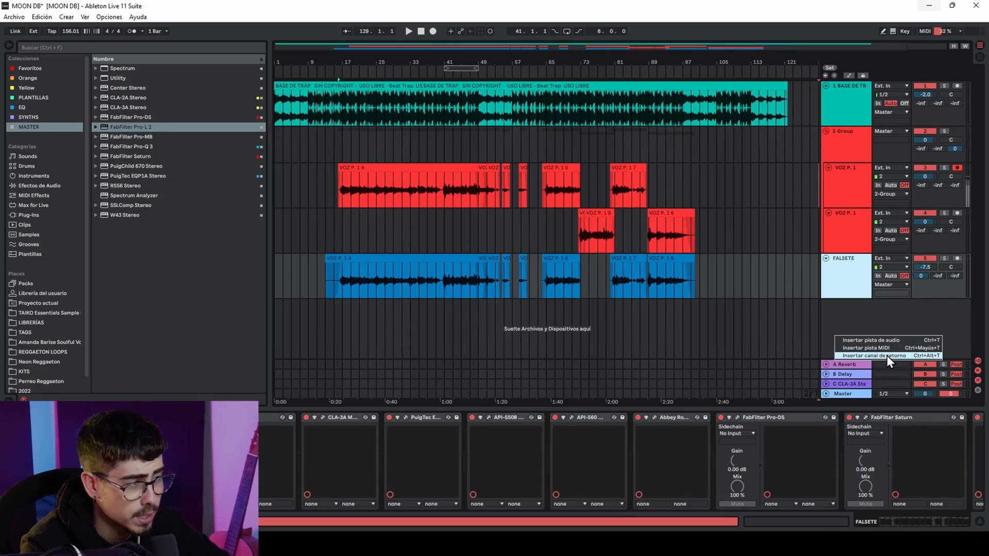
left_click(869, 317)
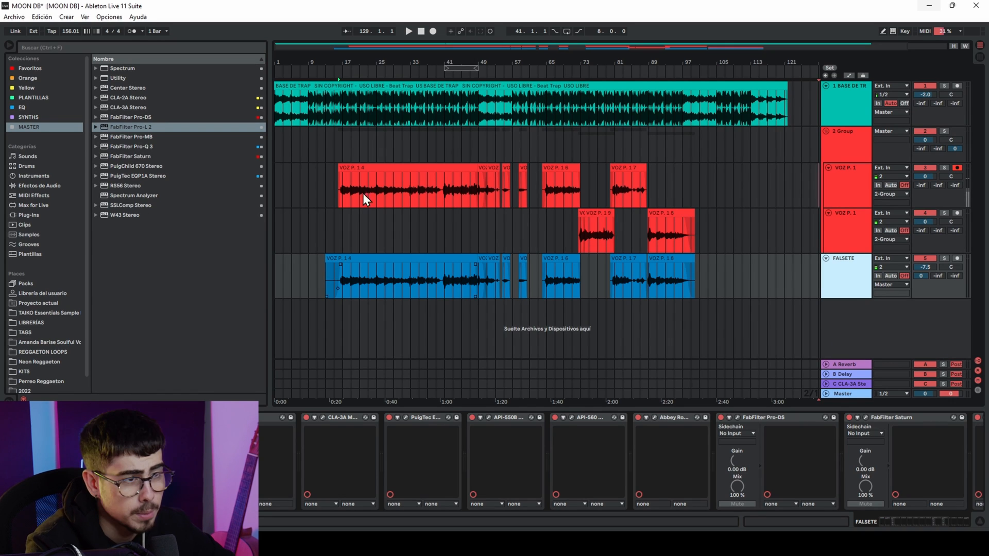
left_click(363, 167)
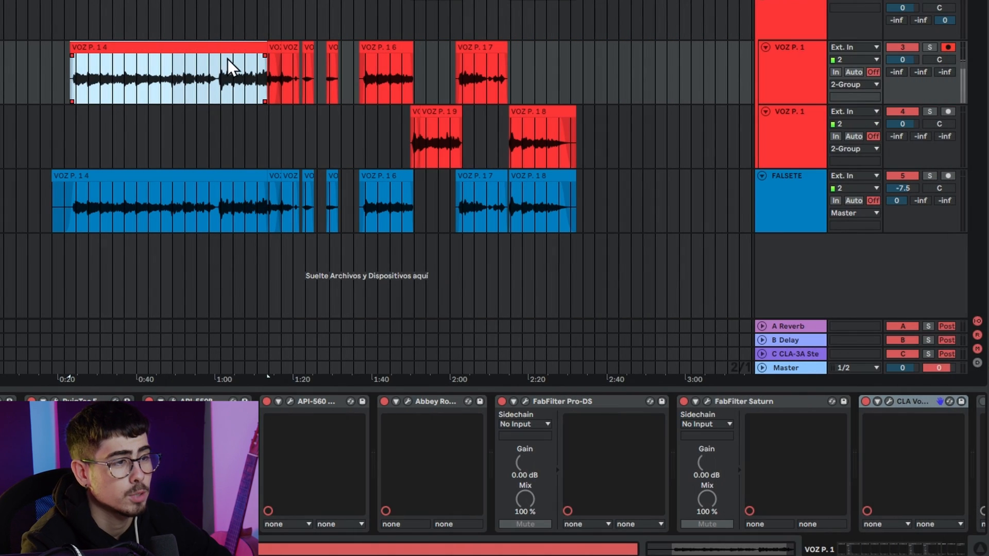
left_click(453, 162)
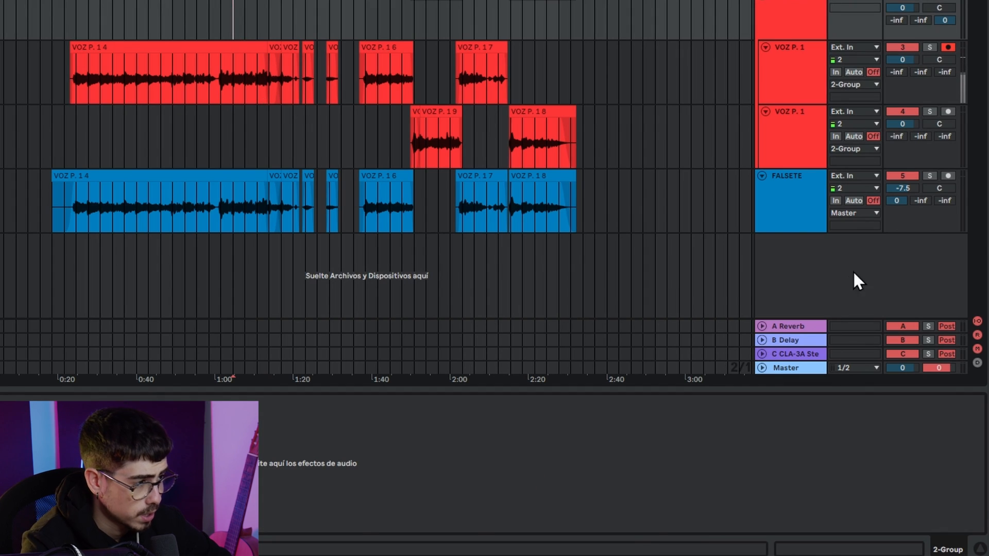
right_click(839, 255)
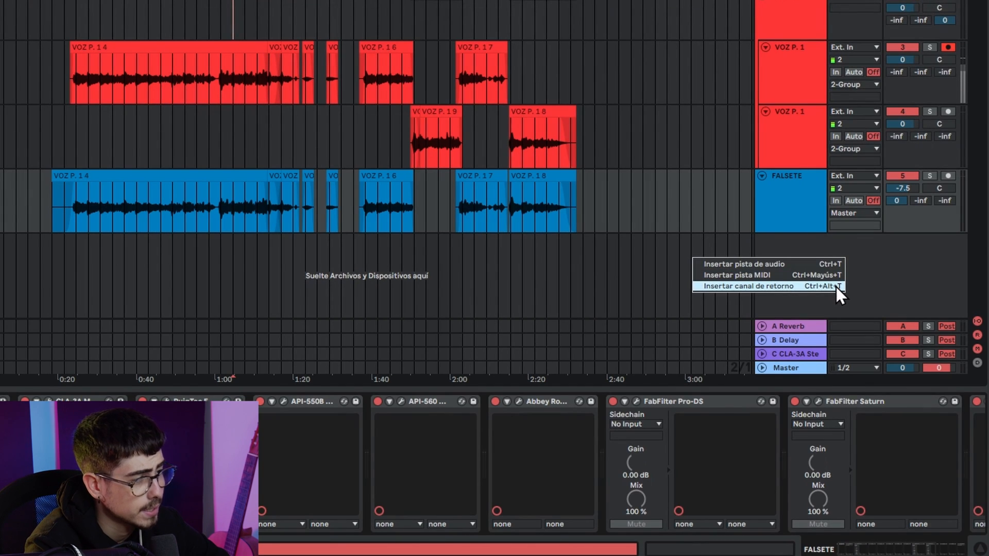
left_click(835, 287)
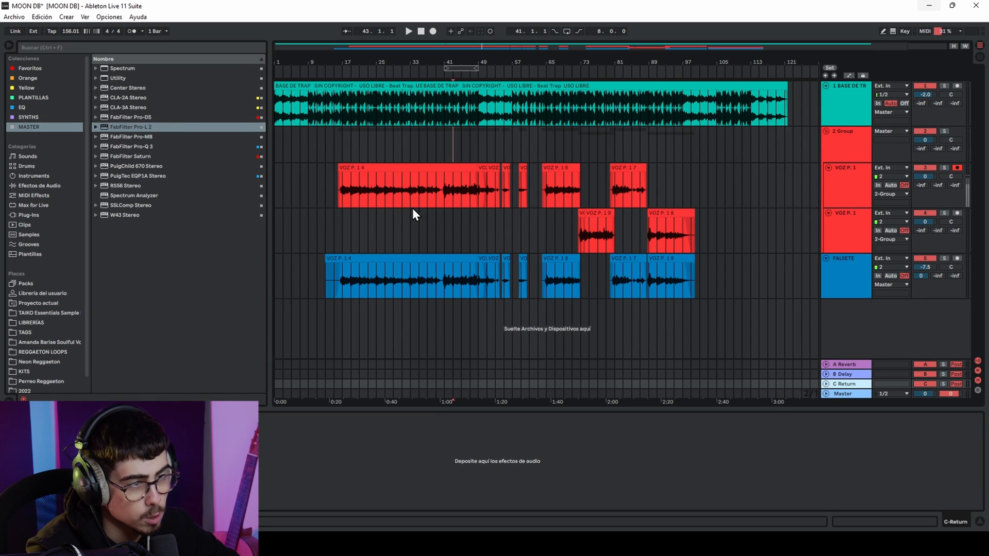
Examine the vocal clips, the vocal group with its two tracks, and the Reverb, Delay and new C return channels.
left_click(417, 176)
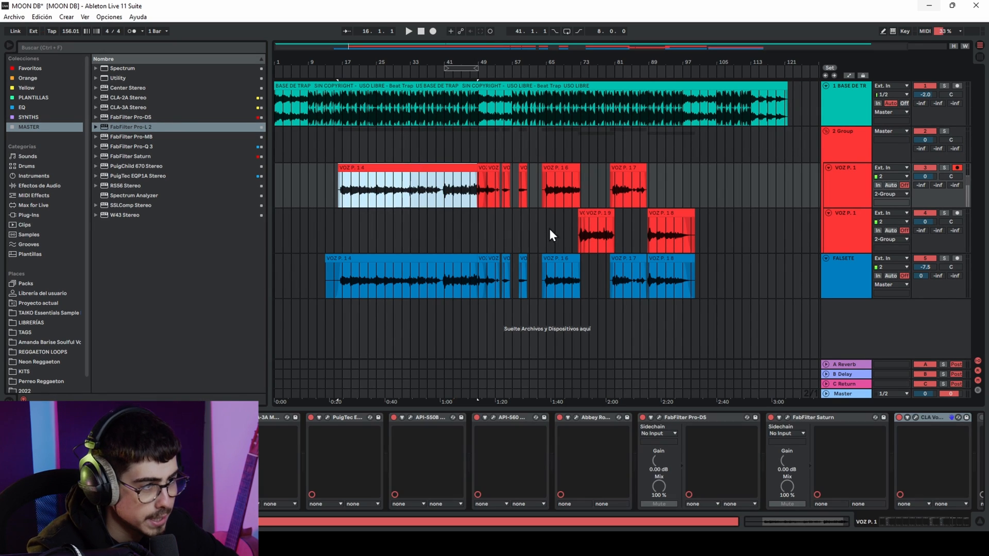
left_click(587, 221)
left_click(439, 164)
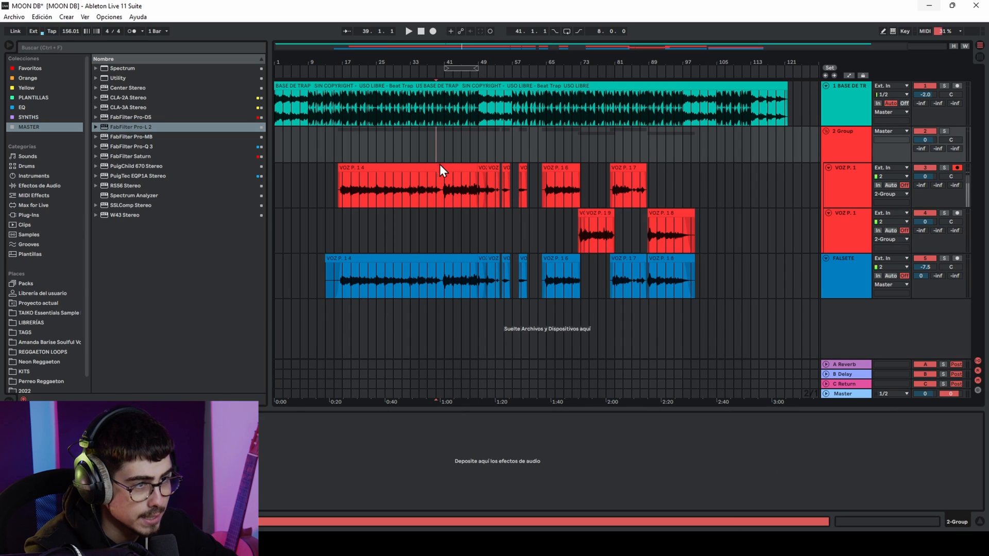
left_click(462, 222)
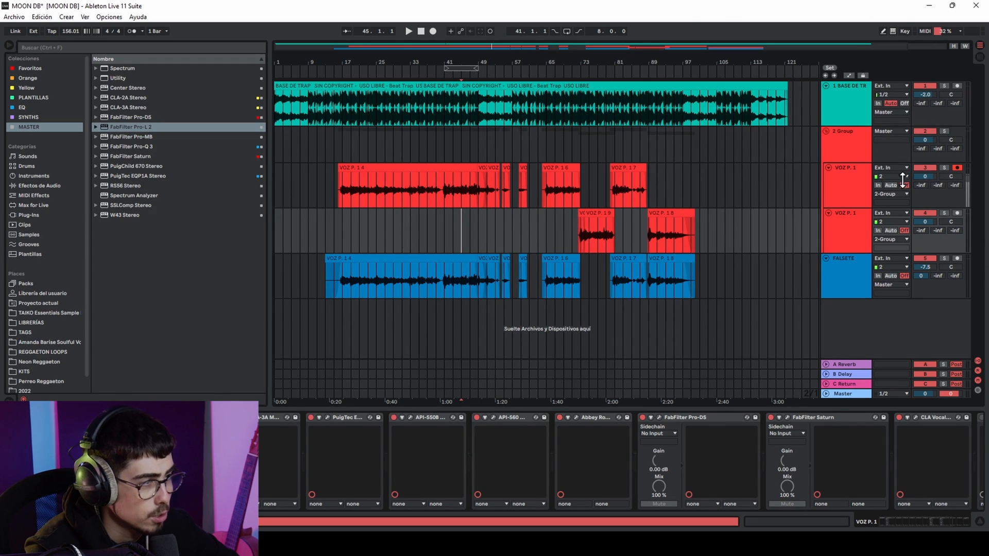
left_click_drag(337, 180, 708, 238)
left_click(708, 238)
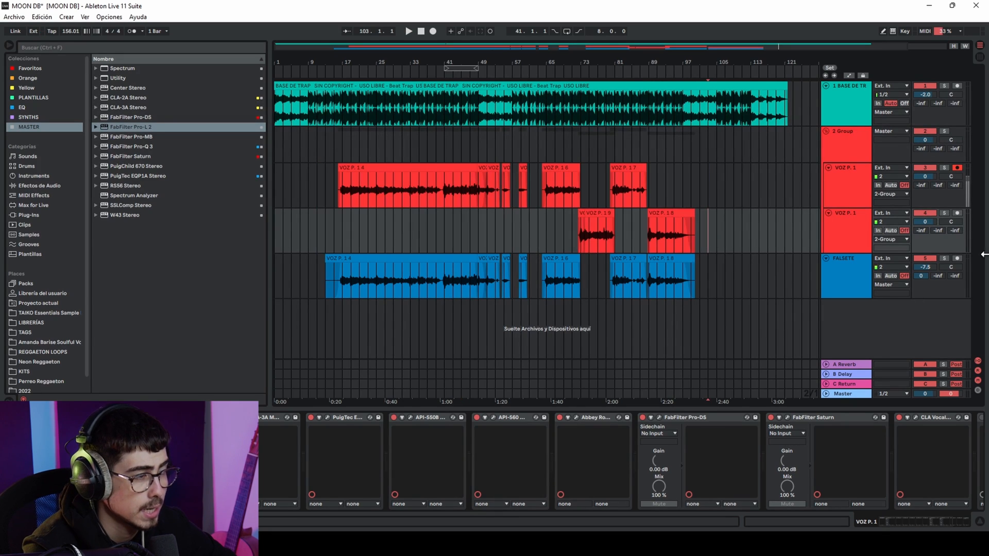
left_click(840, 366)
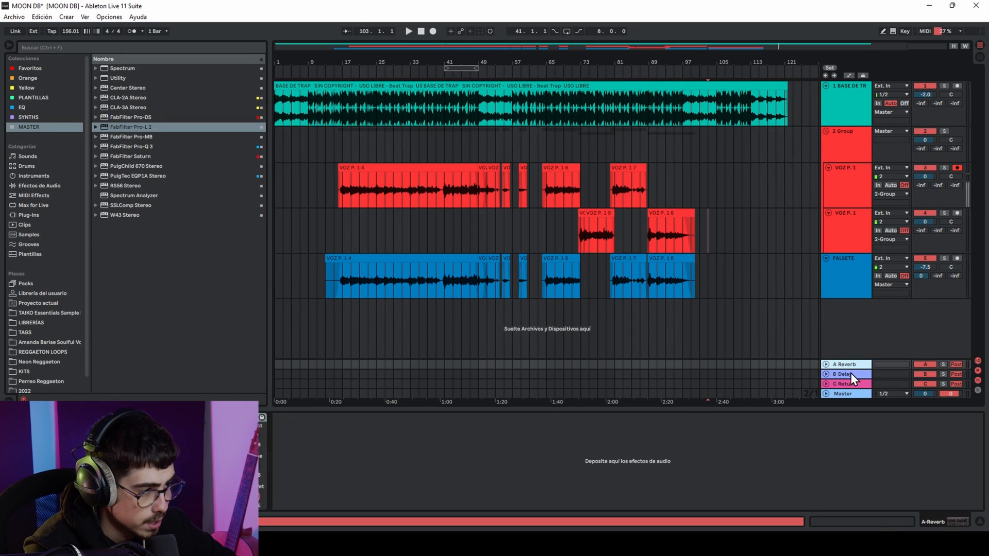
left_click(851, 374)
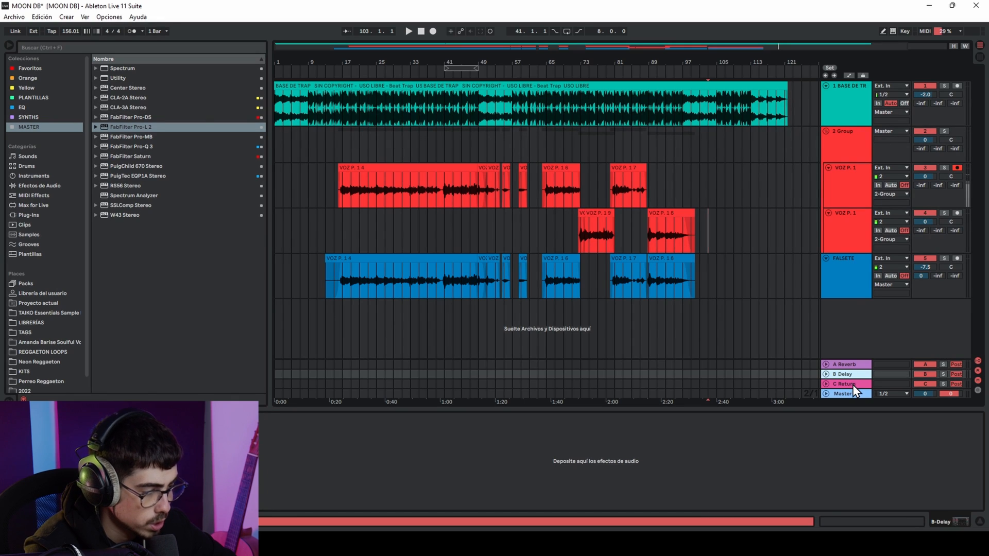
left_click(852, 384)
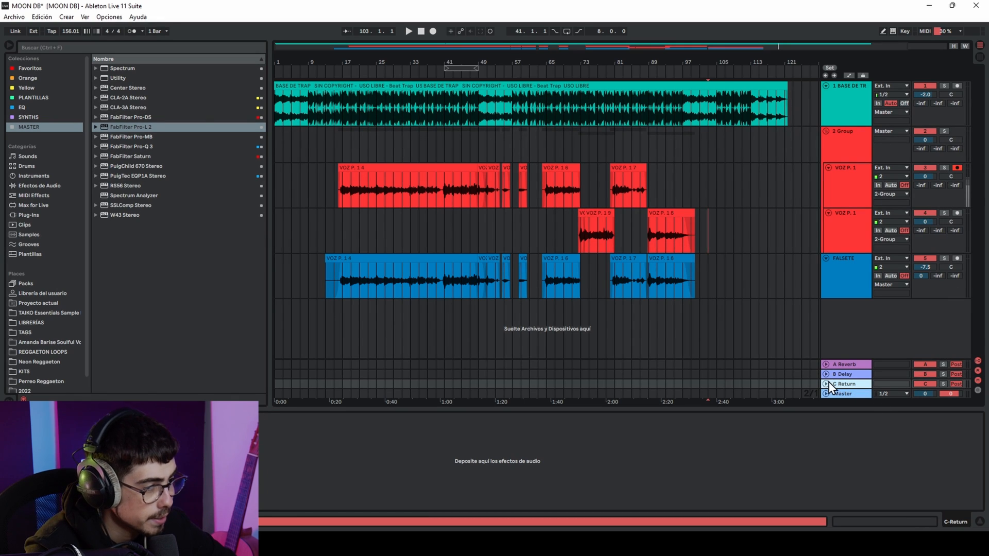
left_click_drag(954, 149, 954, 146)
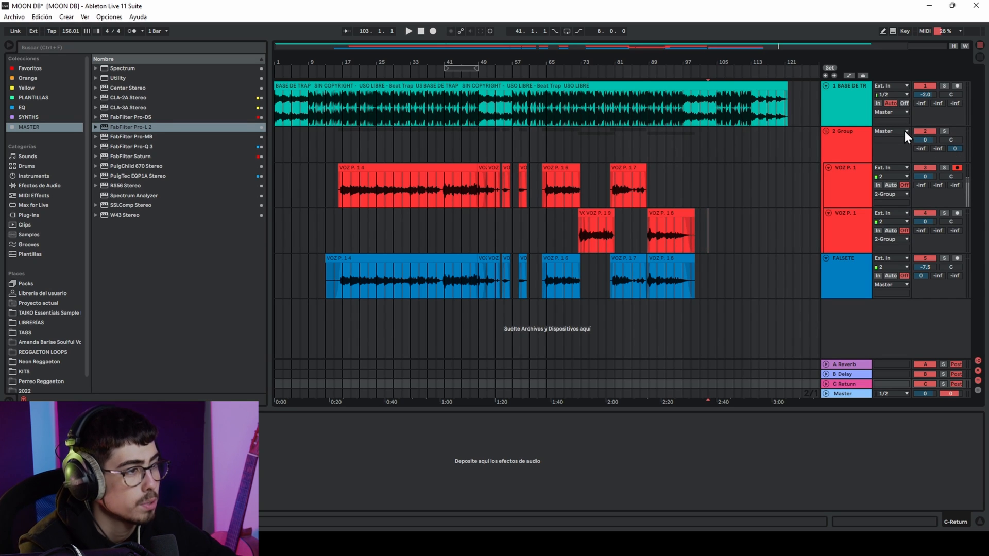
left_click(851, 137)
left_click(860, 189)
left_click(860, 224)
left_click(859, 180)
left_click(855, 223)
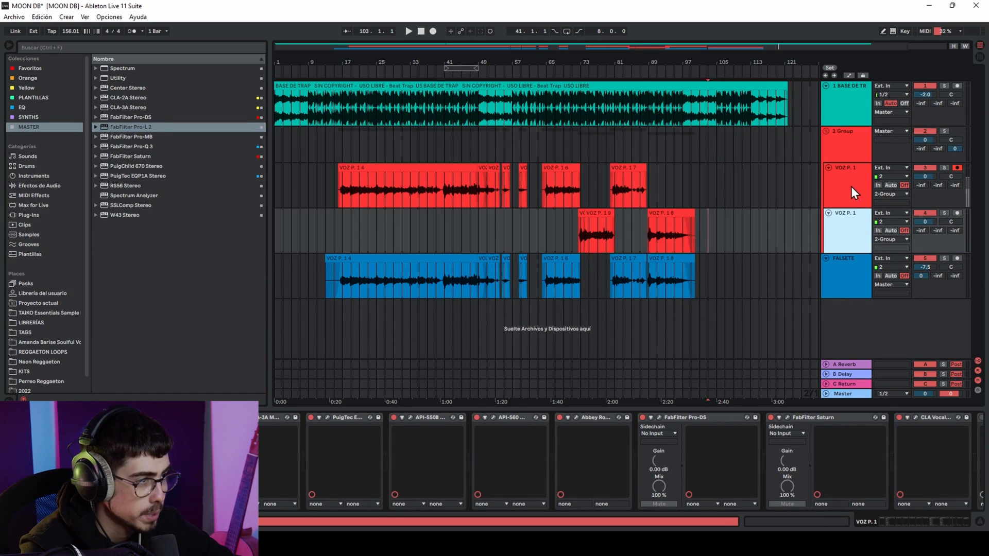
left_click(850, 186)
left_click(857, 143)
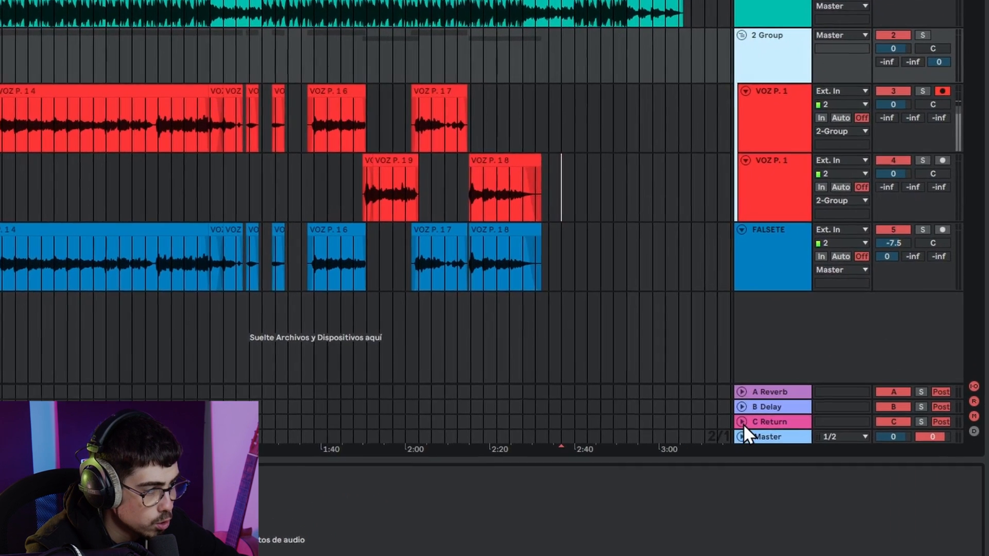
Unfold the C Return track and switch its send mode from Post to Pre.
left_click(826, 384)
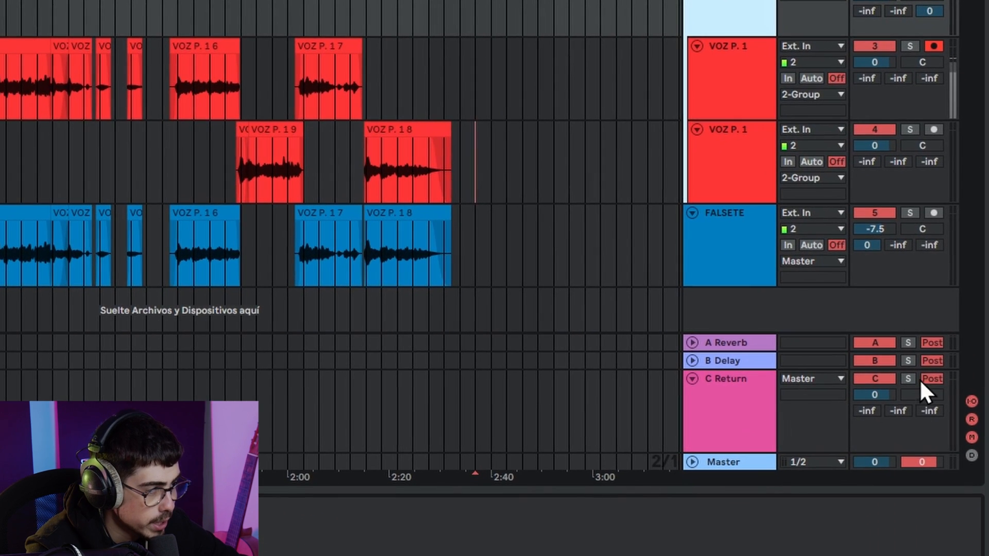
left_click(954, 351)
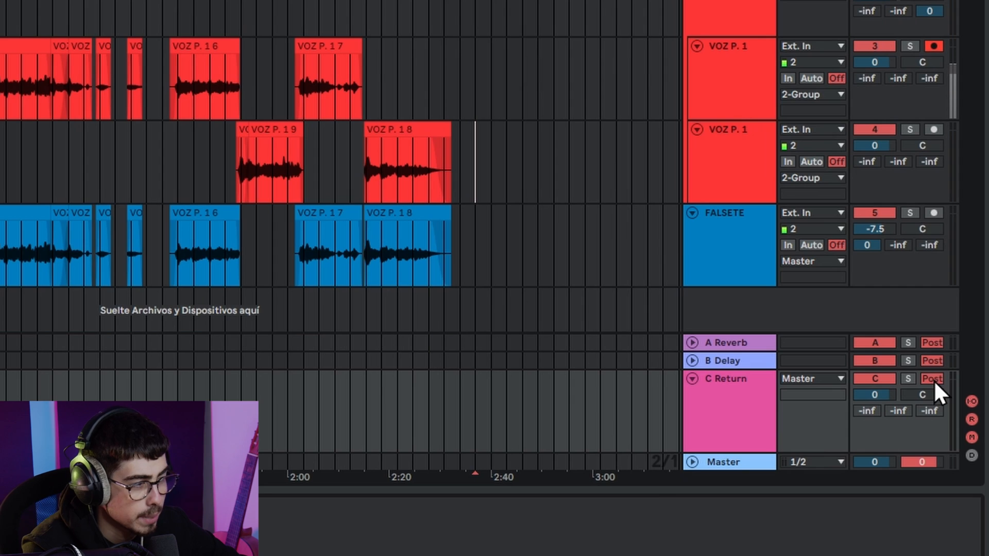
left_click(932, 379)
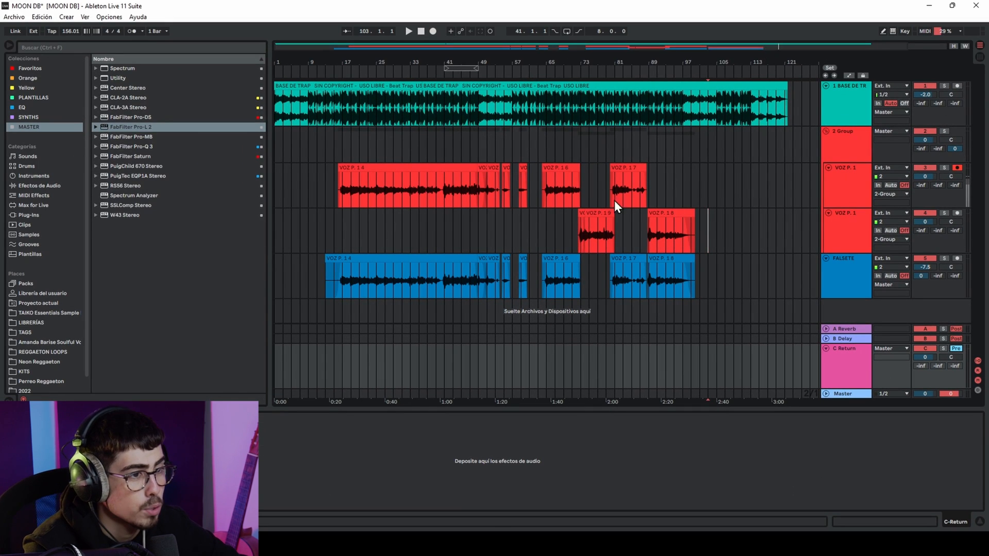
Review the vocal group's volume control and set the C return's sends to pre-fader again.
left_click(450, 163)
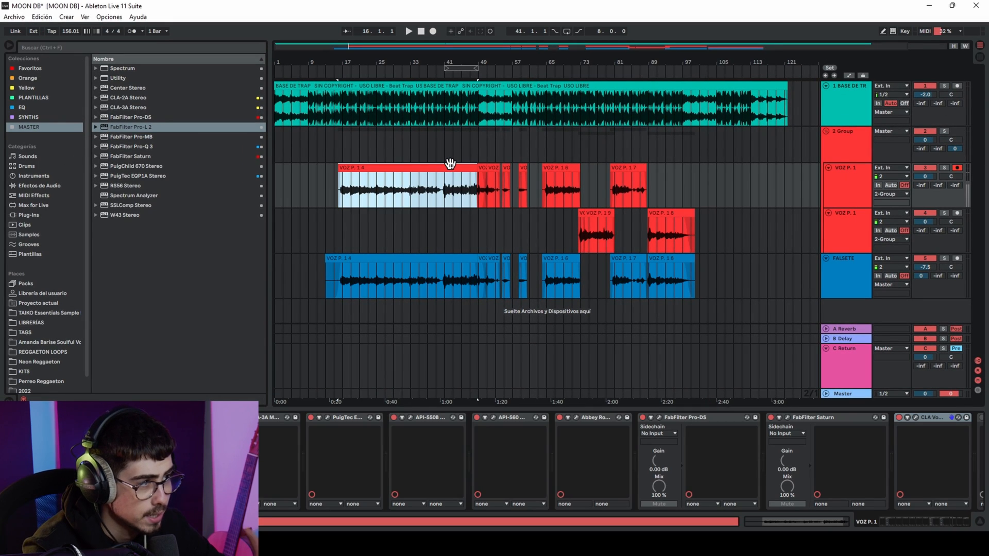
left_click(869, 367)
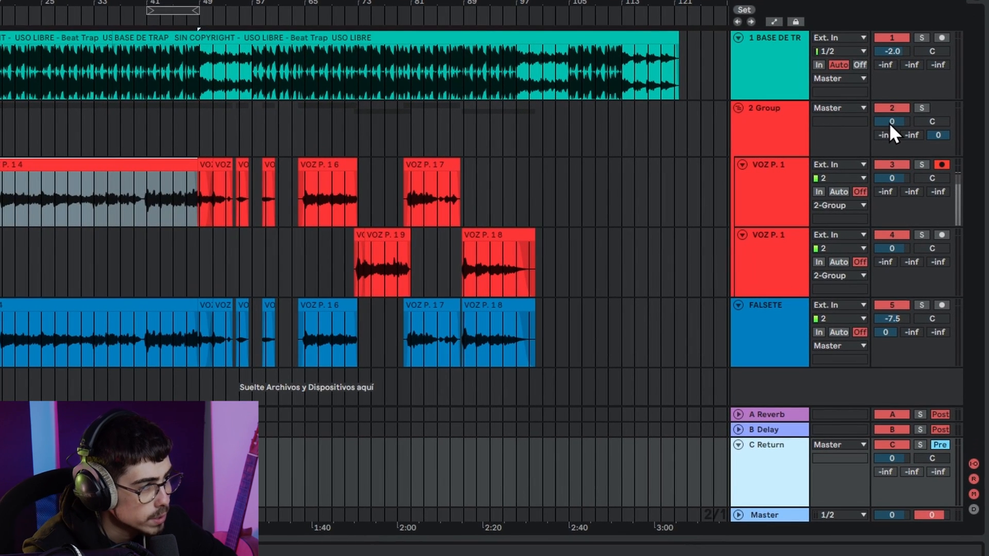
mouse_move(888, 123)
left_mouse_down()
mouse_move(889, 139)
mouse_move(888, 123)
left_mouse_up()
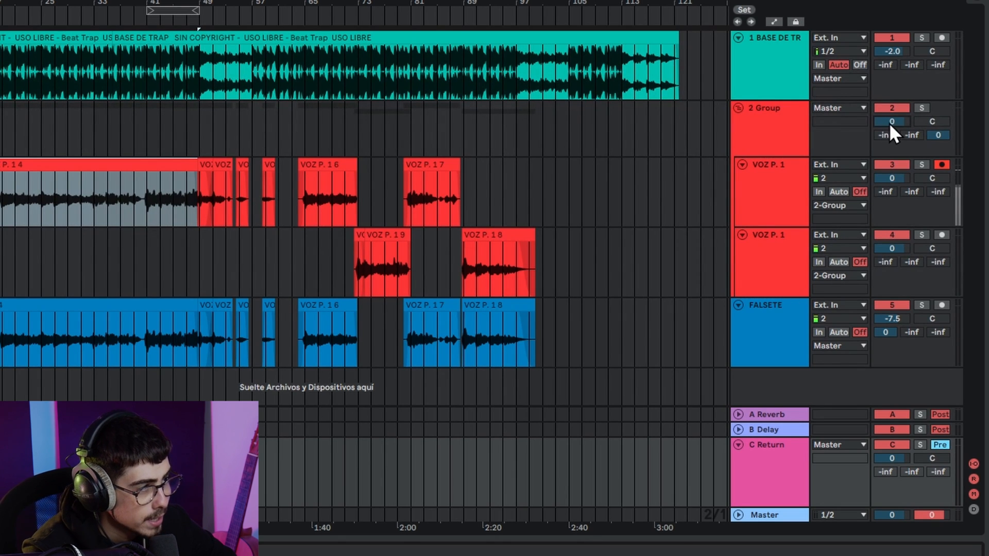
left_click(781, 456)
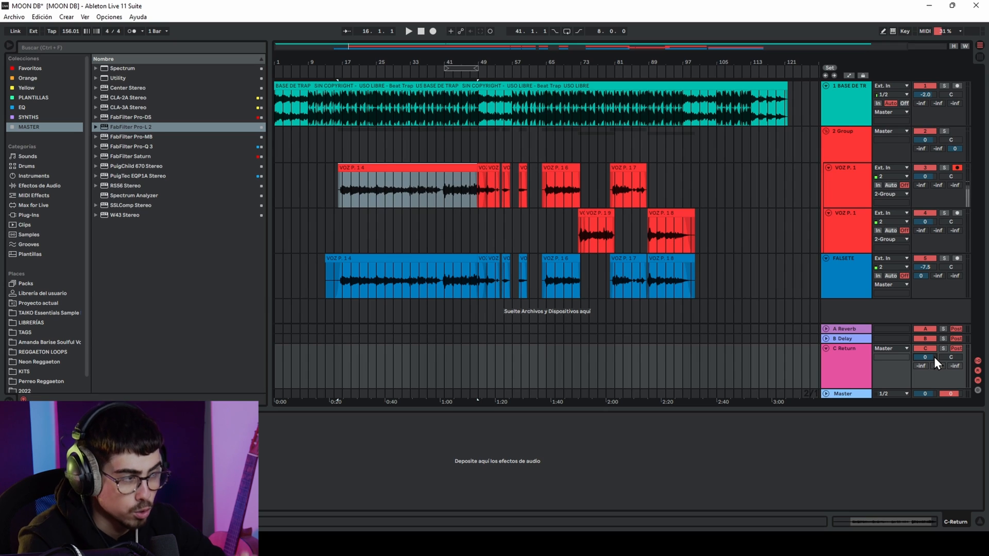
left_click(843, 149)
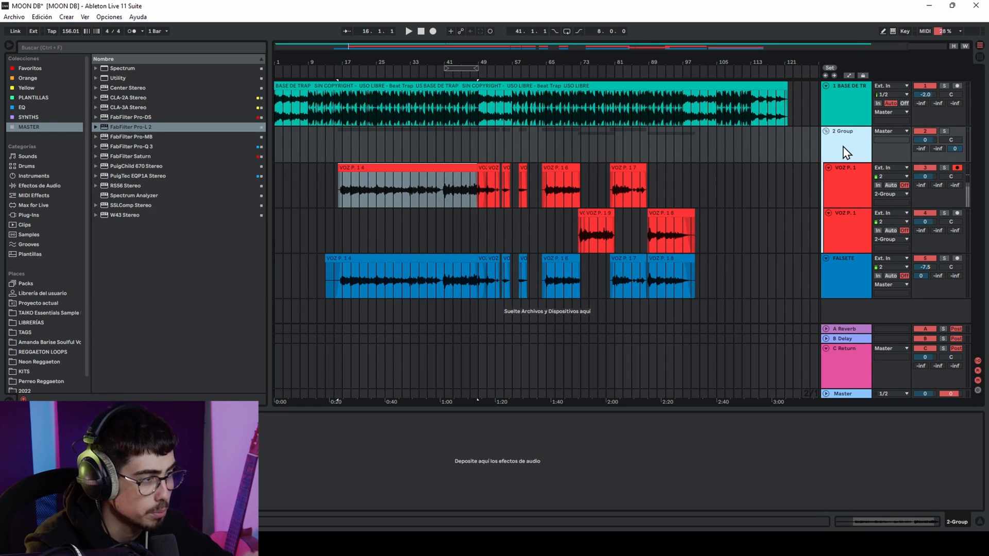
left_click(956, 348)
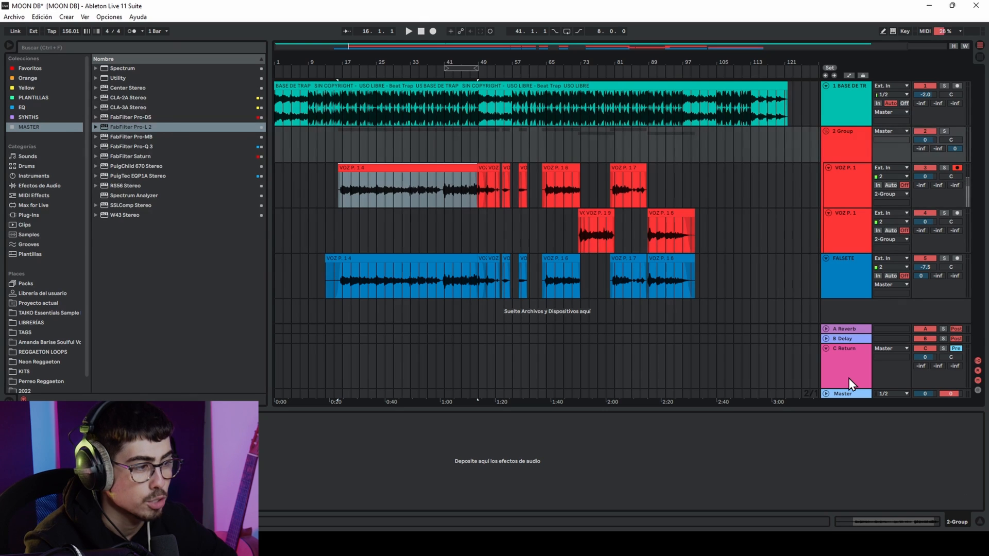
left_click(848, 378)
left_click(840, 178)
left_click(861, 354)
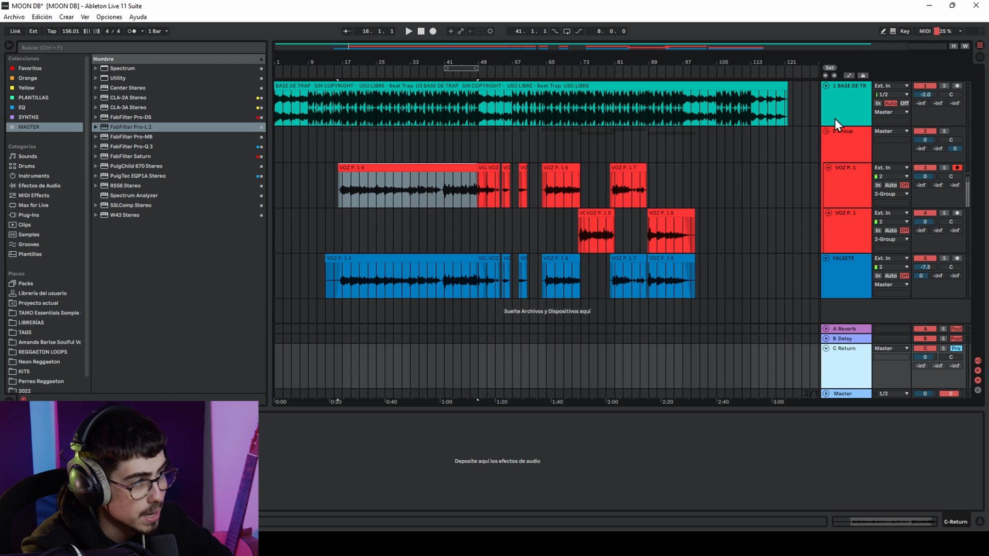
left_click(842, 135)
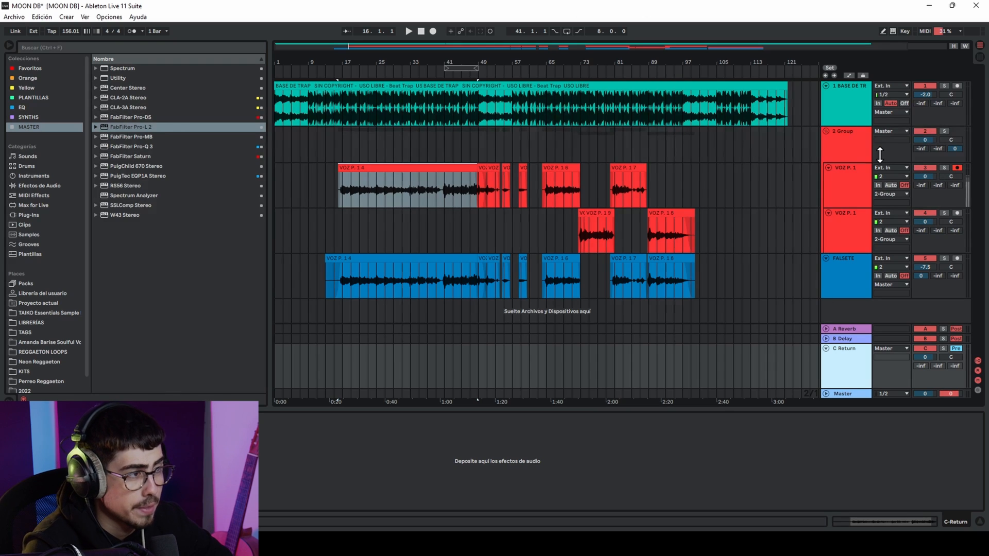
left_click(853, 154)
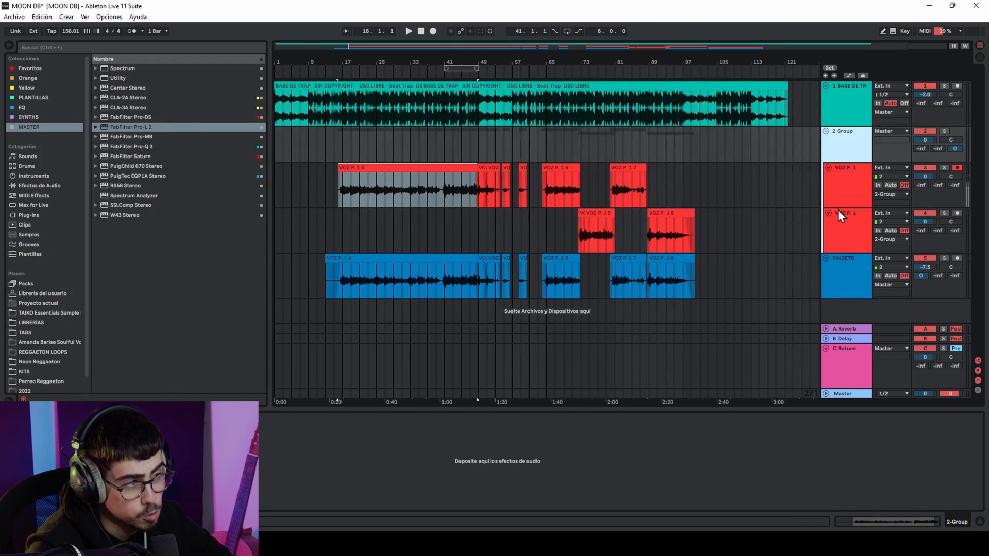
Load the CLA-2A Stereo compressor from the Yellow collection onto the C Return track.
left_click(863, 363)
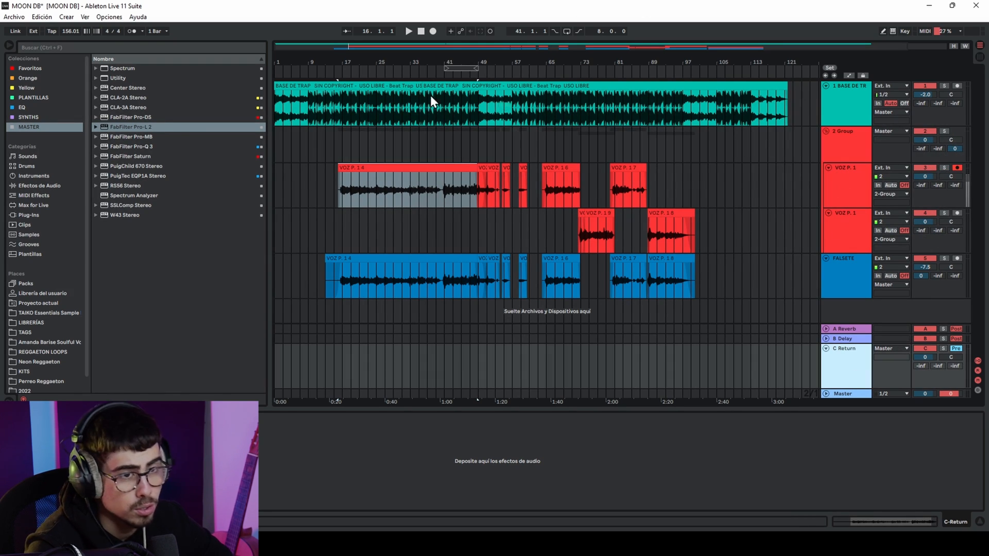
left_click(30, 88)
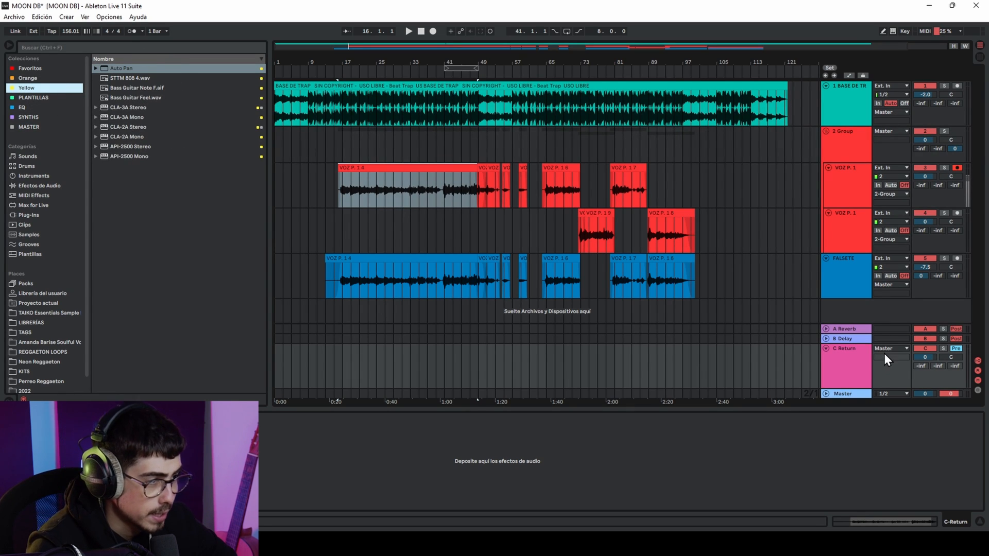
left_click(848, 362)
left_click_drag(128, 130, 192, 142)
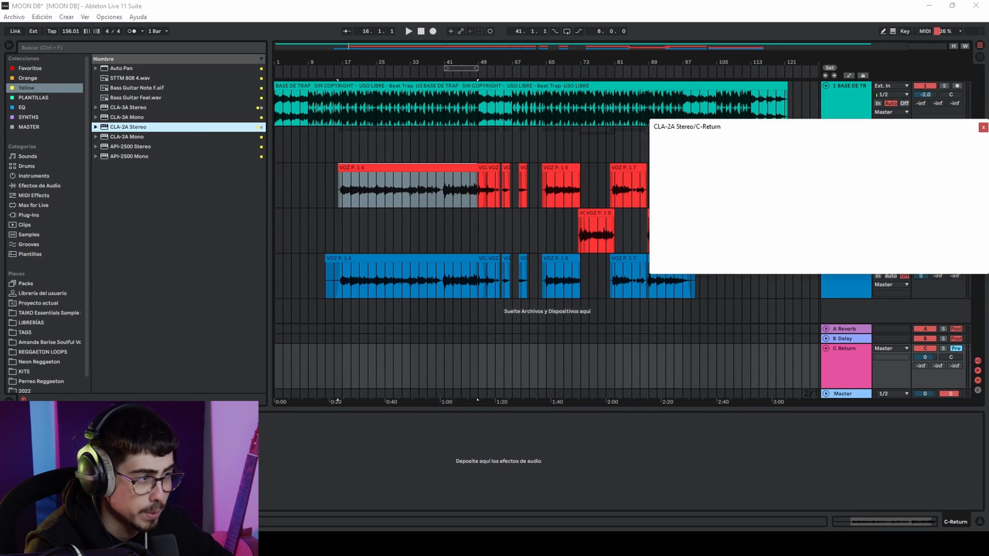
Move the CLA-2A window over the arrangement and turn the vocal group's volume down to -inf.
left_click_drag(784, 127, 415, 151)
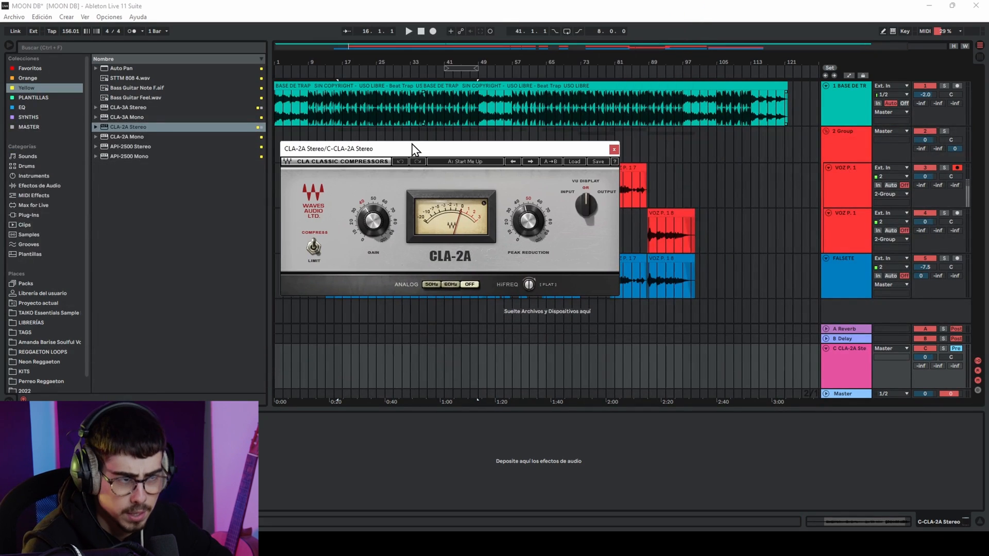
left_click(614, 150)
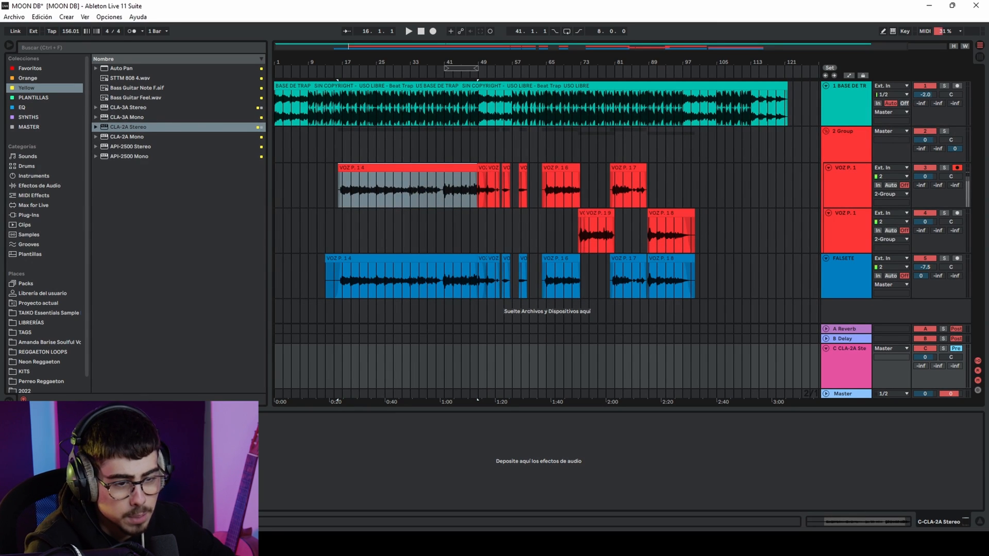
left_click(32, 418)
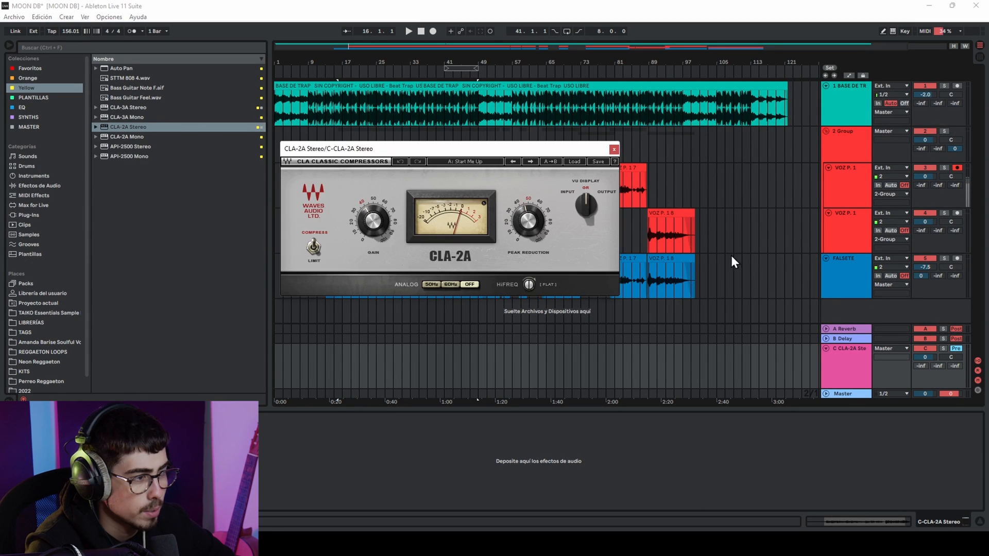
left_click(920, 140)
left_click(852, 146)
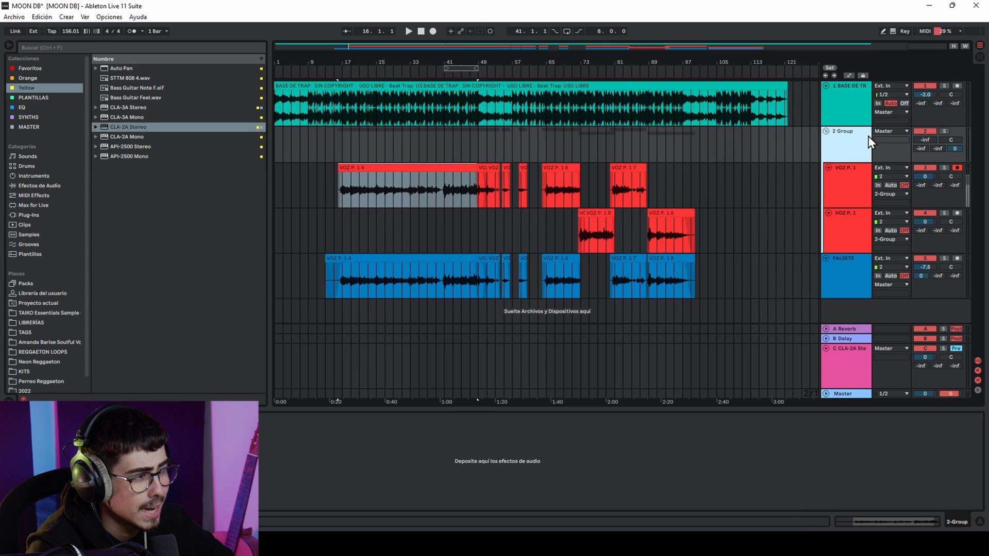
Solo the CLA-2A return and start playback with the compressor window in view.
left_click(854, 365)
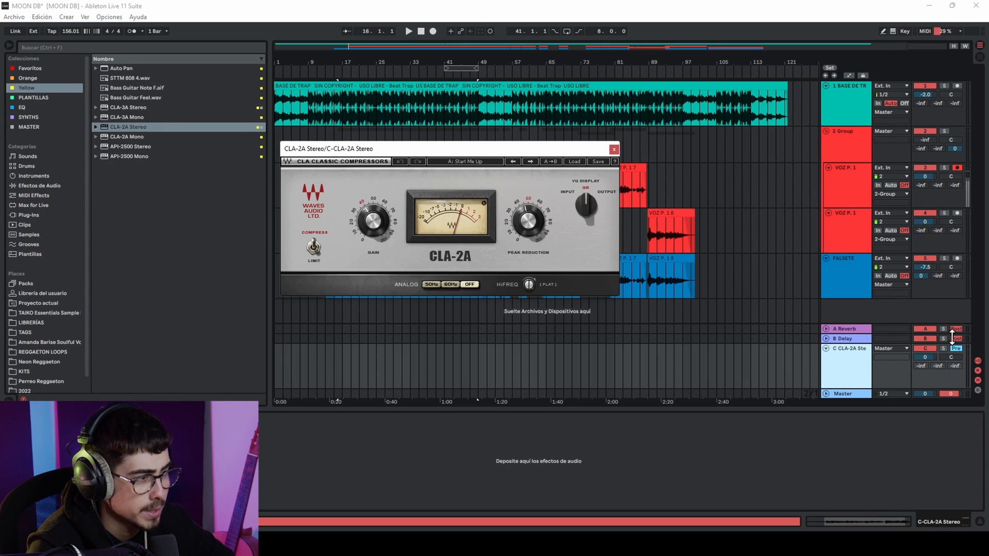
left_click(944, 349)
left_click_drag(408, 145, 411, 154)
key("space")
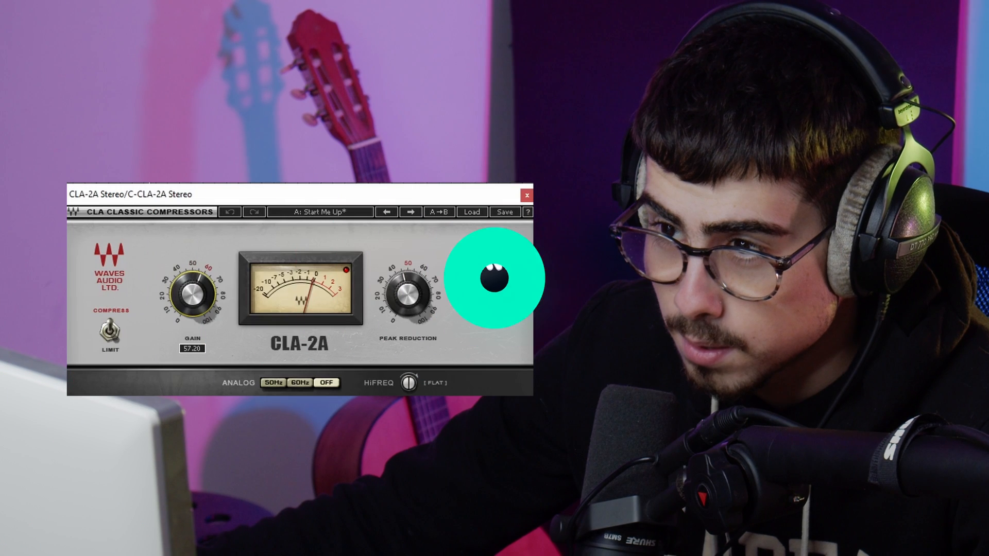
Balance the CLA-2A's Gain by ear during playback and raise its Peak Reduction above 70.
left_click_drag(194, 295, 193, 305)
left_click_drag(415, 300, 414, 275)
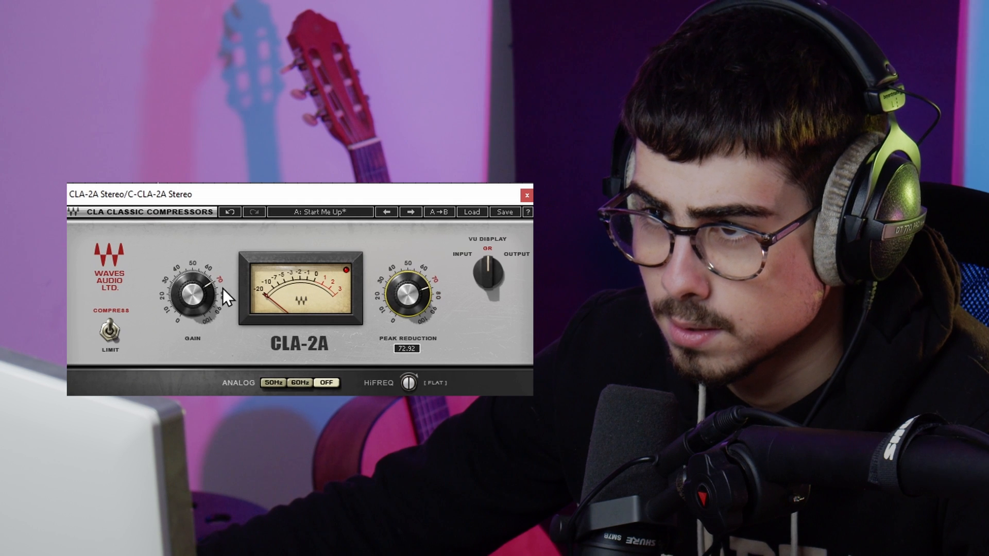
left_click_drag(187, 295, 187, 299)
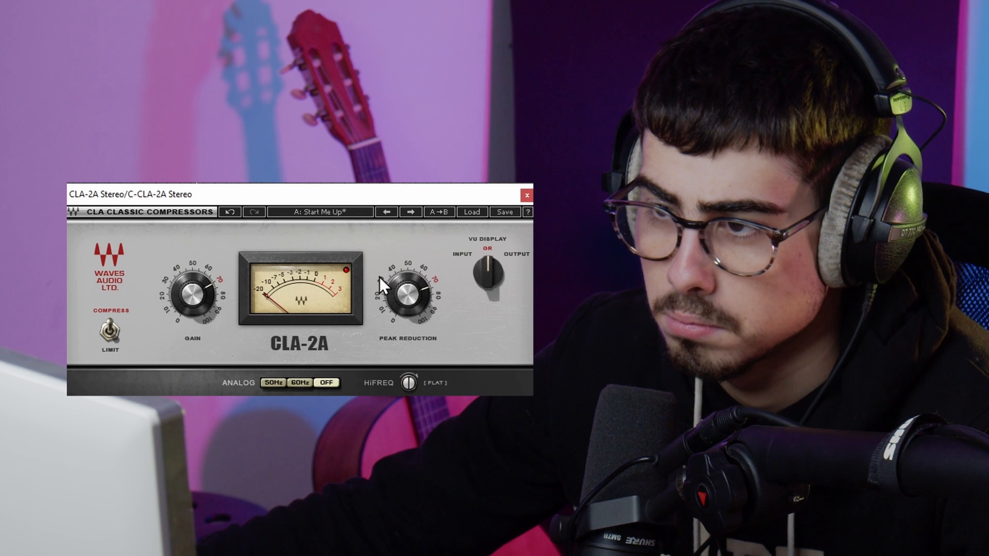
left_click_drag(178, 296, 178, 308)
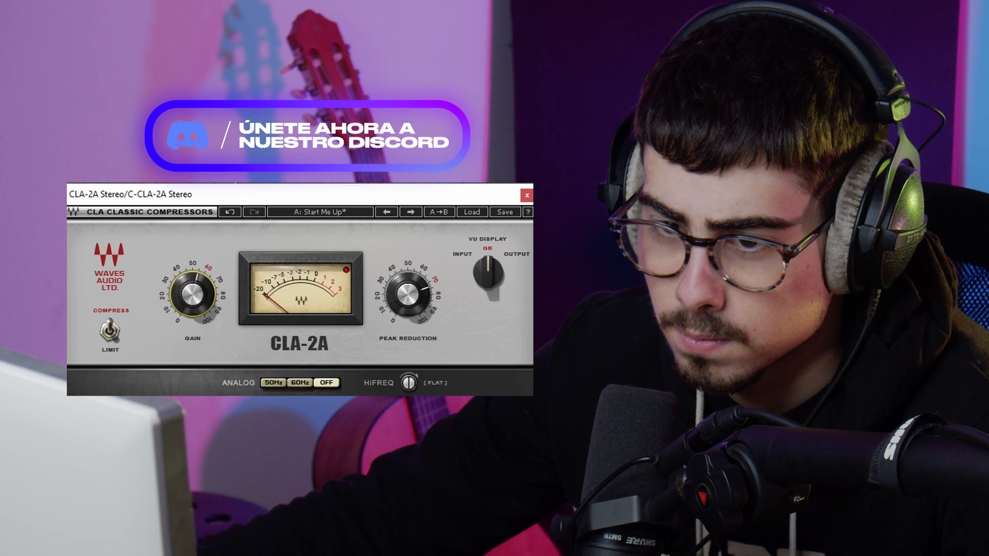
left_click_drag(405, 291, 405, 282)
left_click_drag(195, 284, 195, 279)
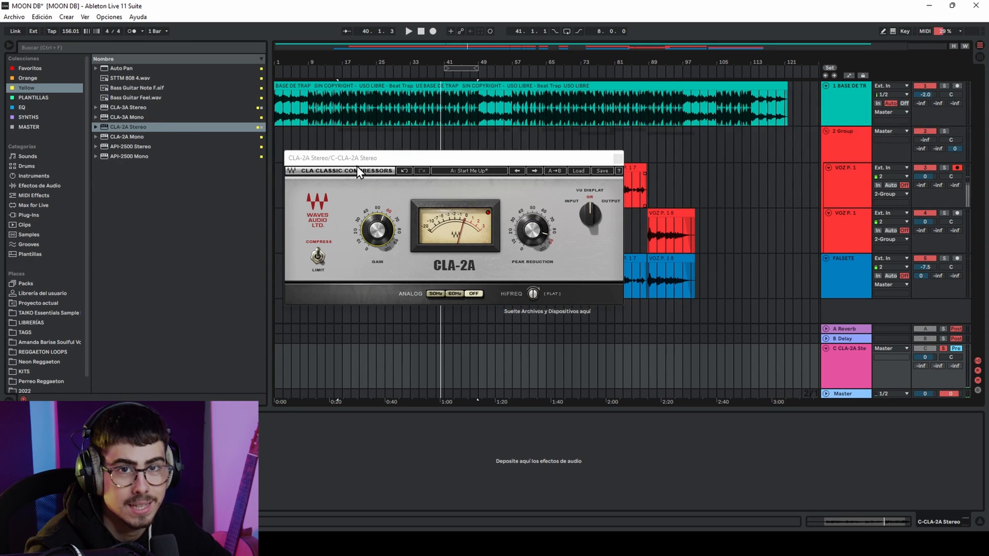
Listen to the soloed compressed return from the start of the vocal and close the compressor window.
key("space")
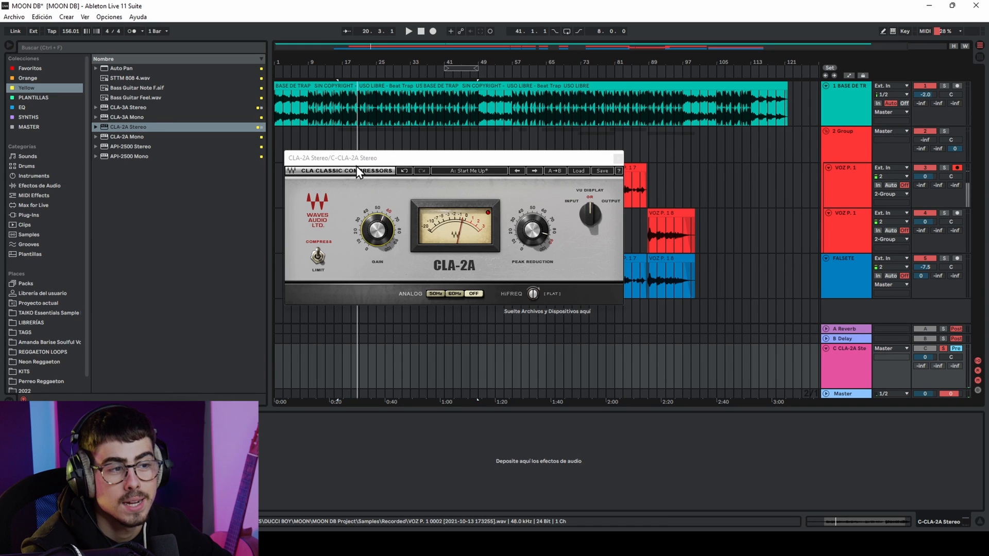
key("space")
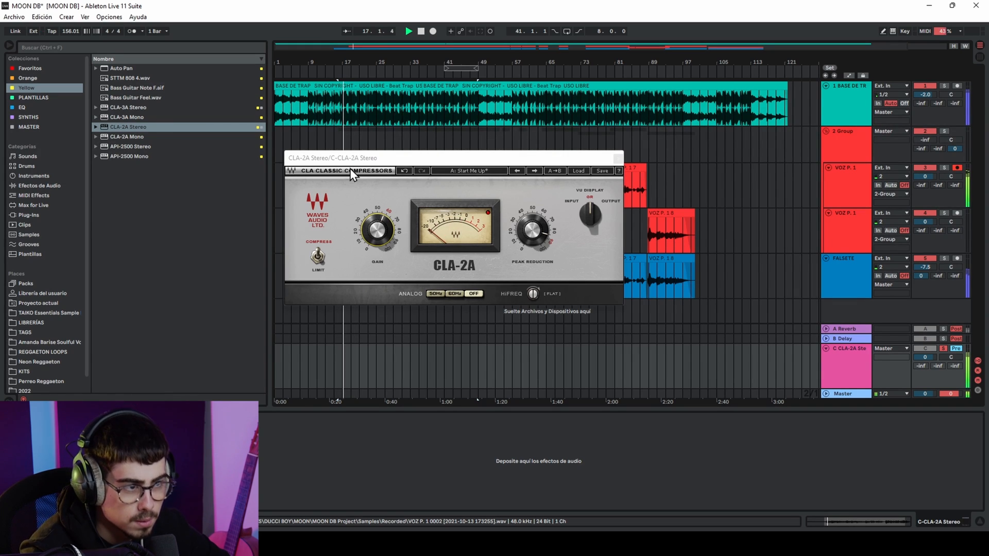
left_click(620, 158)
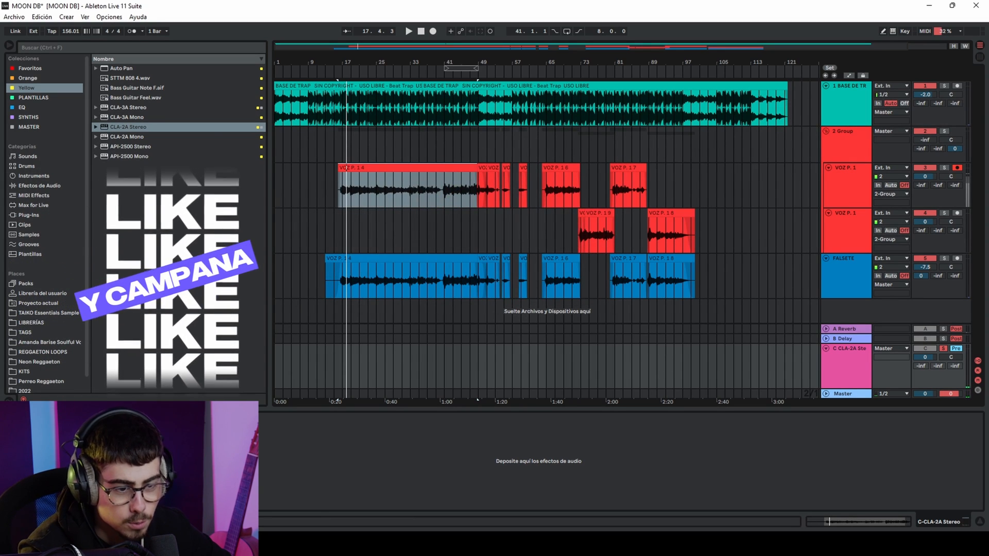
Reset the vocal group's volume to 0 and solo the group instead of the CLA-2A return during playback.
double_click(923, 141)
left_click(946, 131)
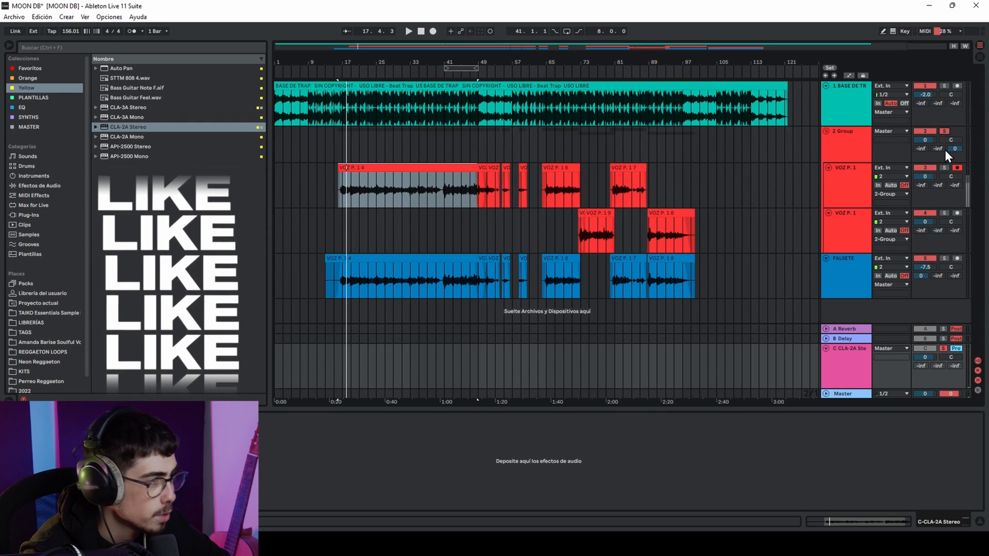
key("space")
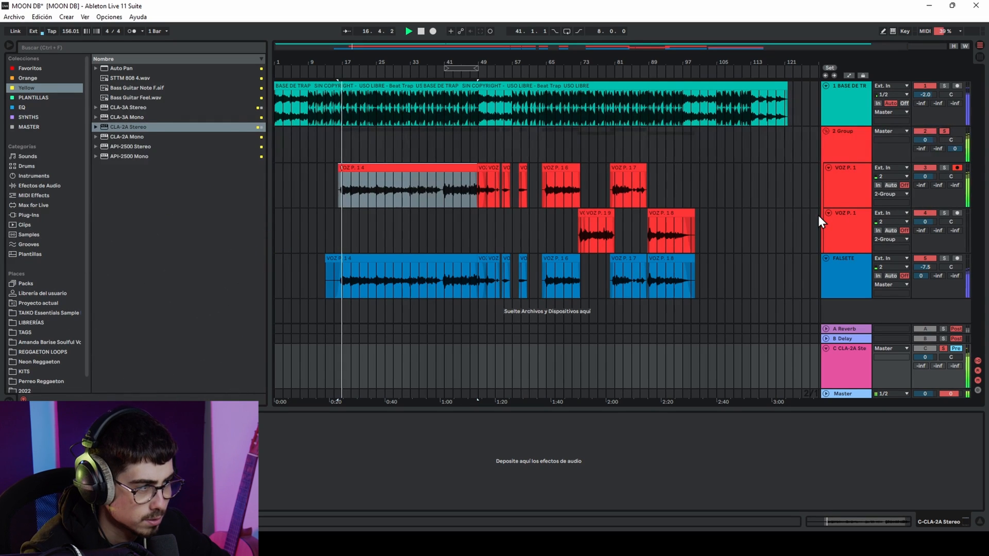
left_click(944, 349)
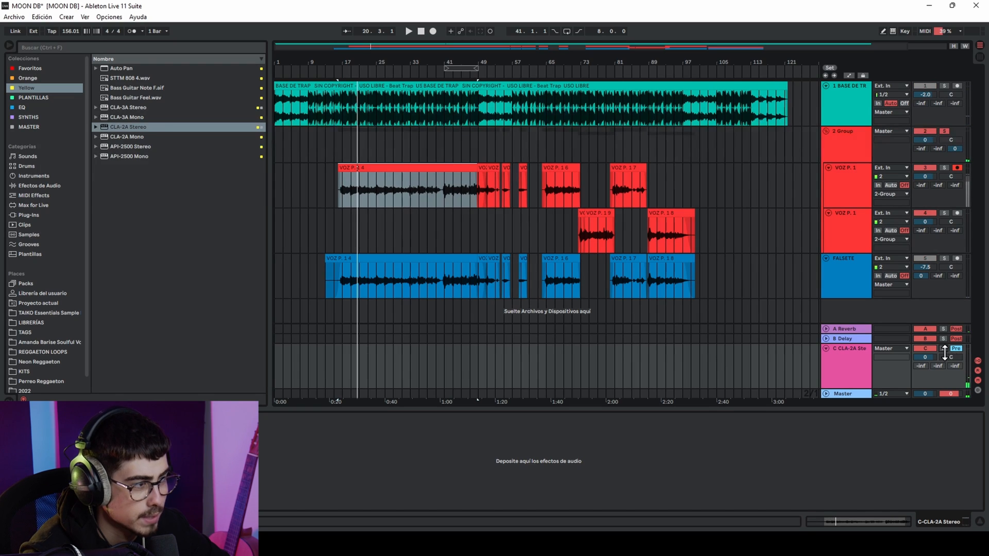
Solo the CLA-2A return for playback and open the effect chain of the first VOZ P. 1 vocal track.
left_click(945, 349)
left_click(839, 373)
key("space")
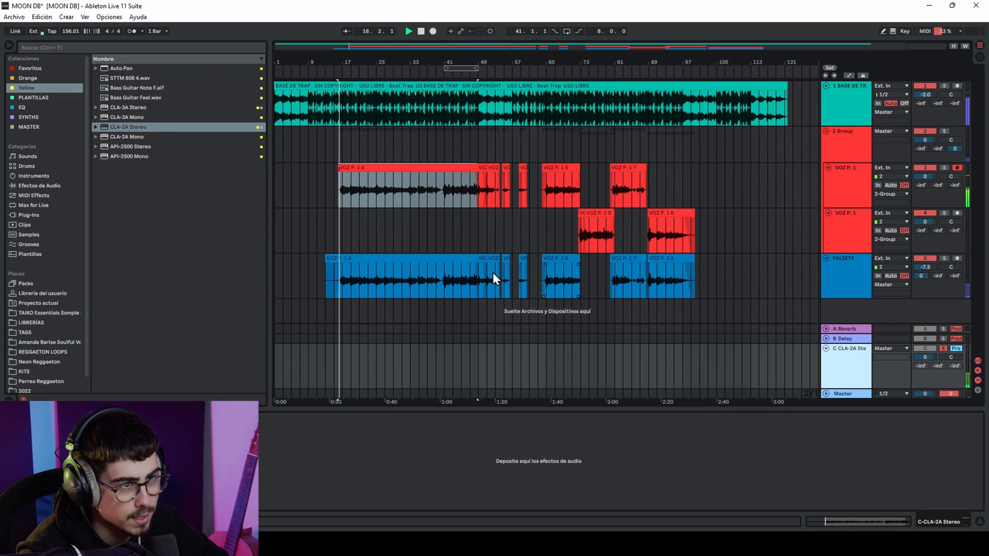
left_click(434, 168)
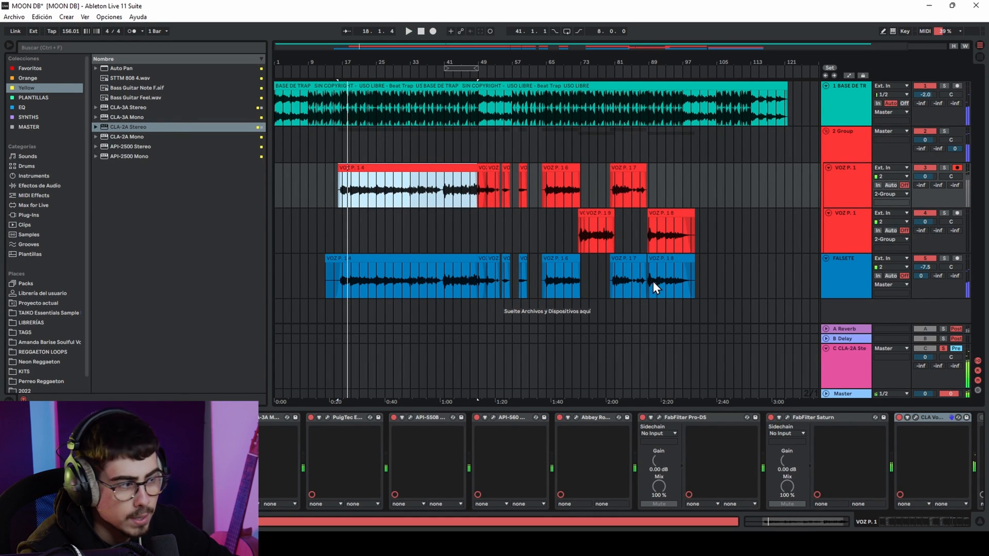
Add DeEsser Stereo to the CLA-2A return with its frequency at 12969 and threshold at -52.2.
left_click(855, 371)
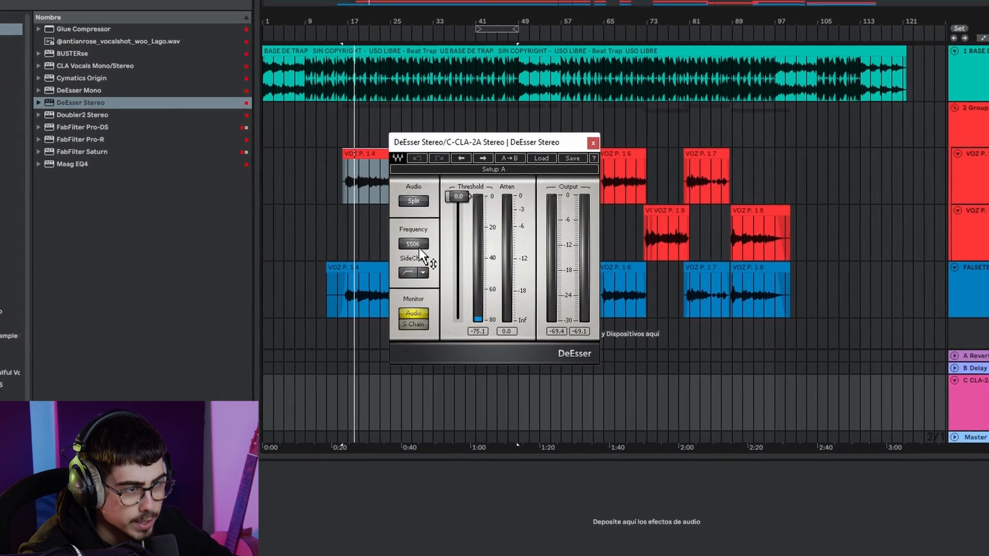
left_click_drag(401, 240, 429, 234)
key("space")
mouse_move(488, 190)
left_mouse_down()
mouse_move(488, 341)
mouse_move(486, 288)
left_mouse_up()
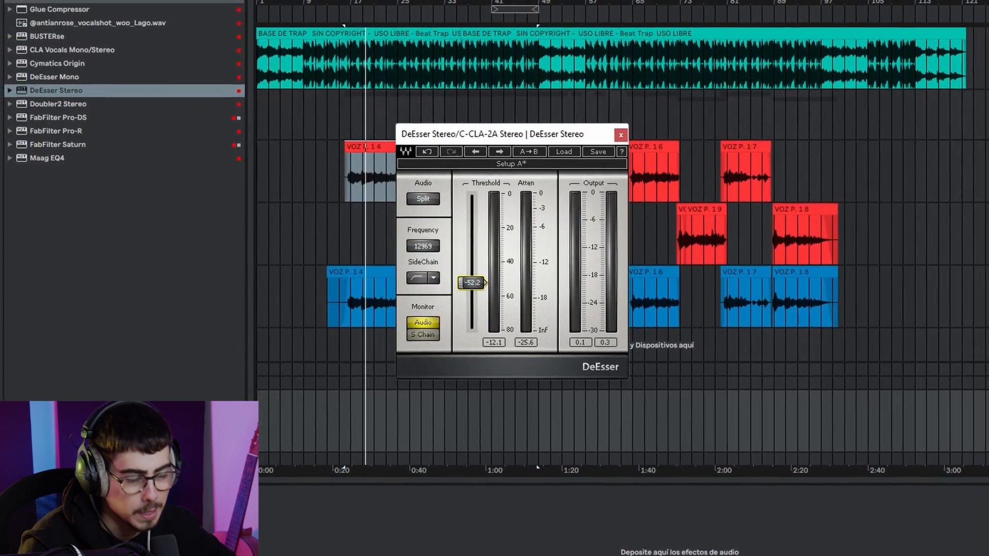
left_click(621, 134)
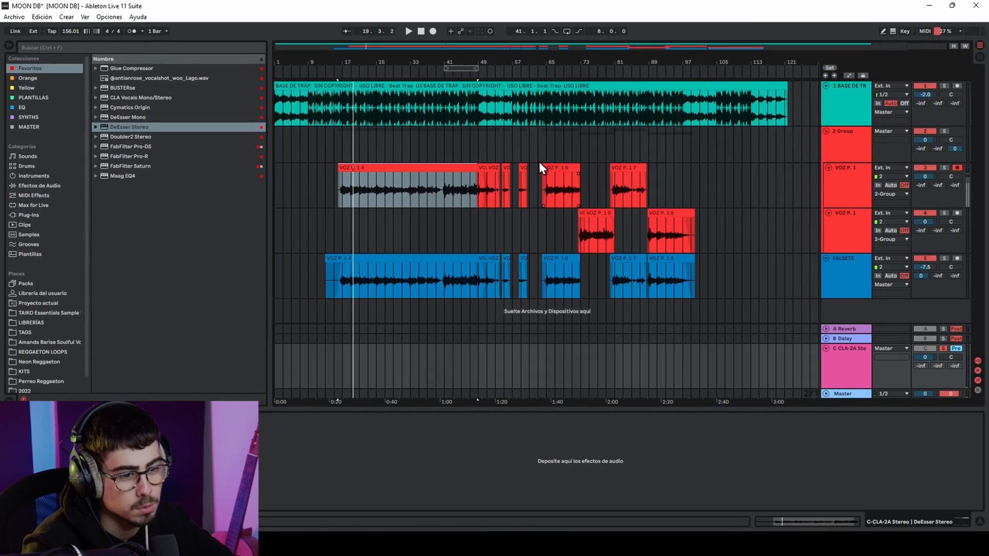
Play the soloed vocal group and compare it with the CLA-2A return switched off and on.
left_click(863, 370)
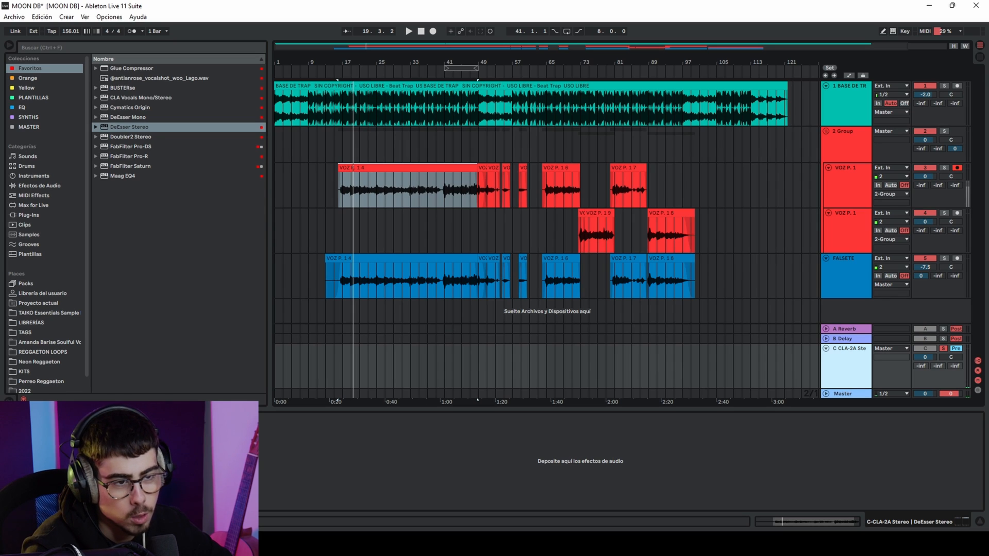
left_click(329, 473)
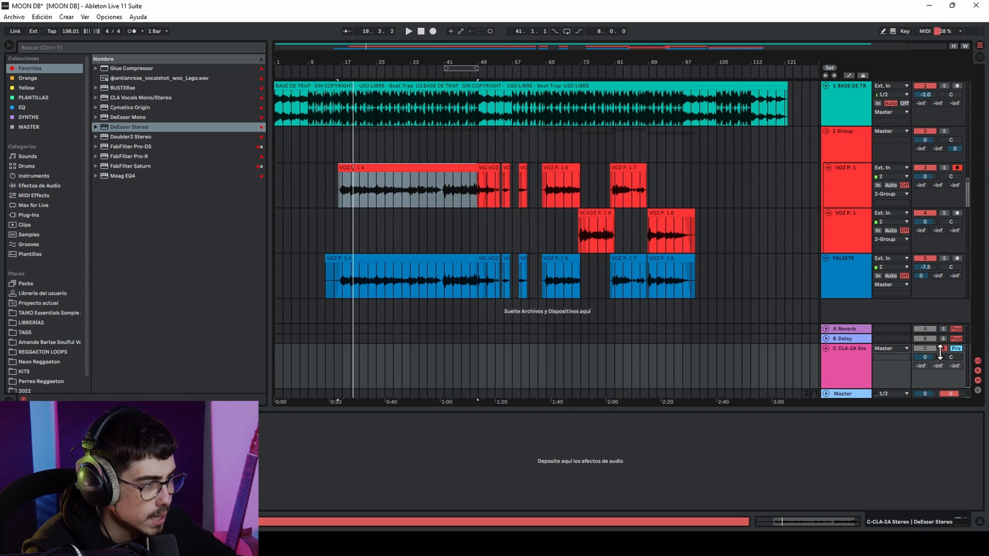
key("space")
left_click(943, 132)
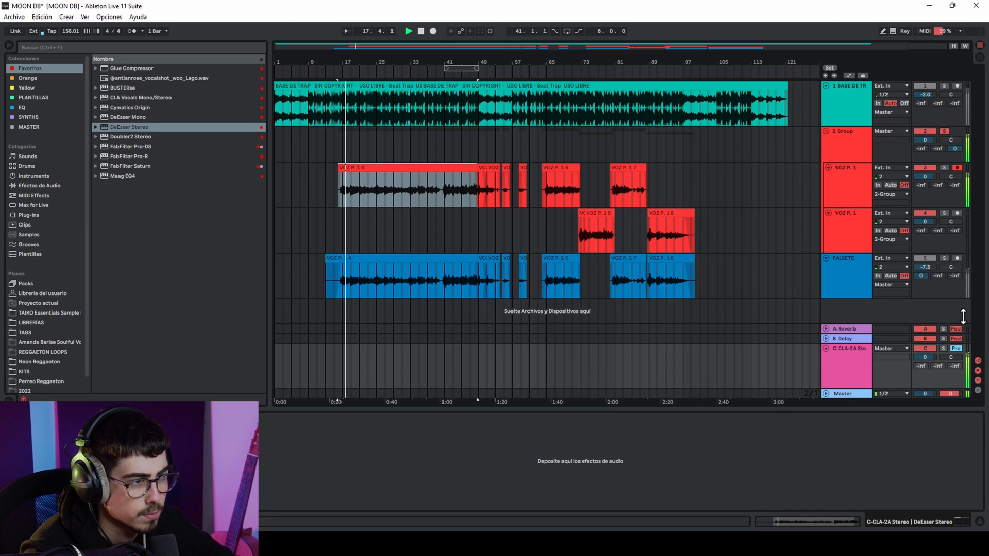
left_click(933, 351)
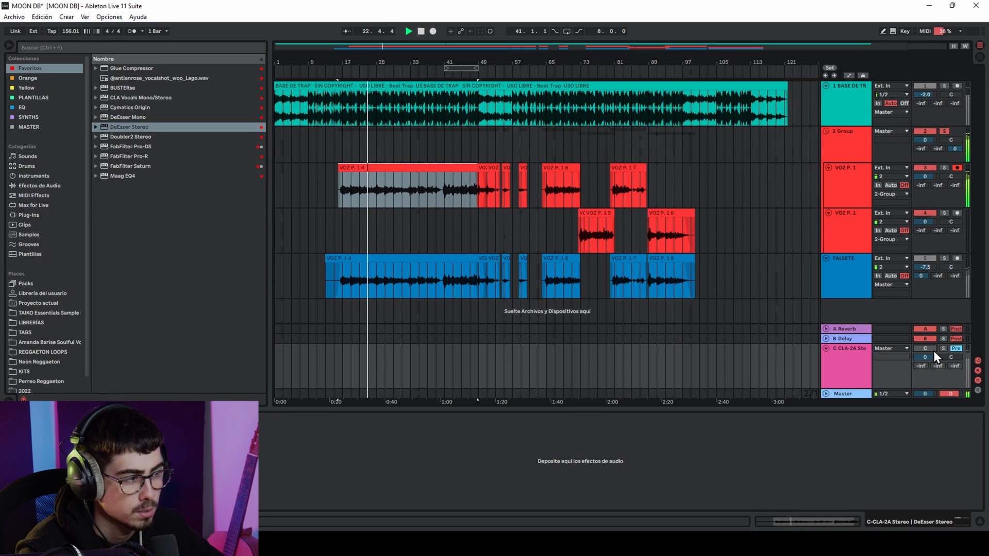
left_click(933, 351)
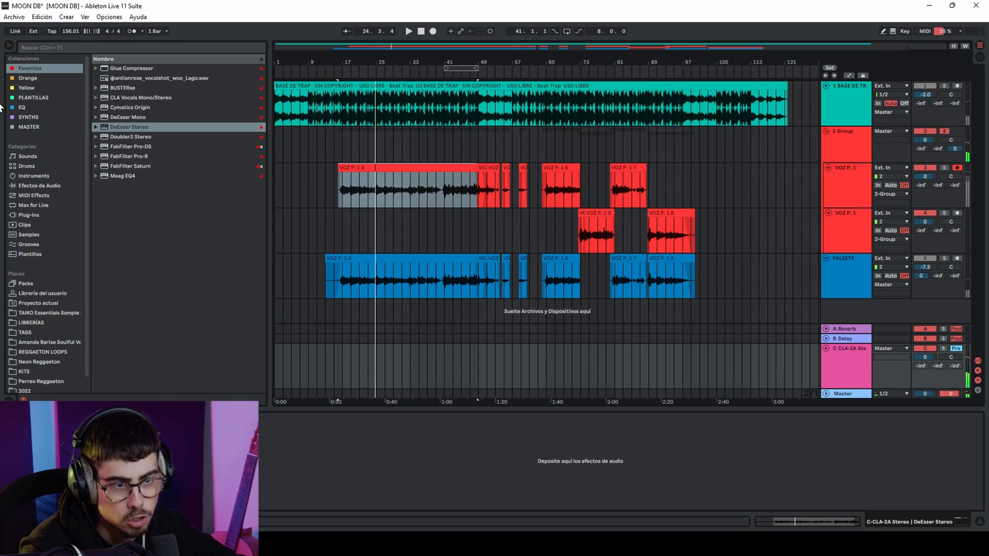
Add EQ Eight from the EQ collection to the CLA-2A return and play the return soloed.
left_click(28, 107)
left_click_drag(132, 69, 264, 450)
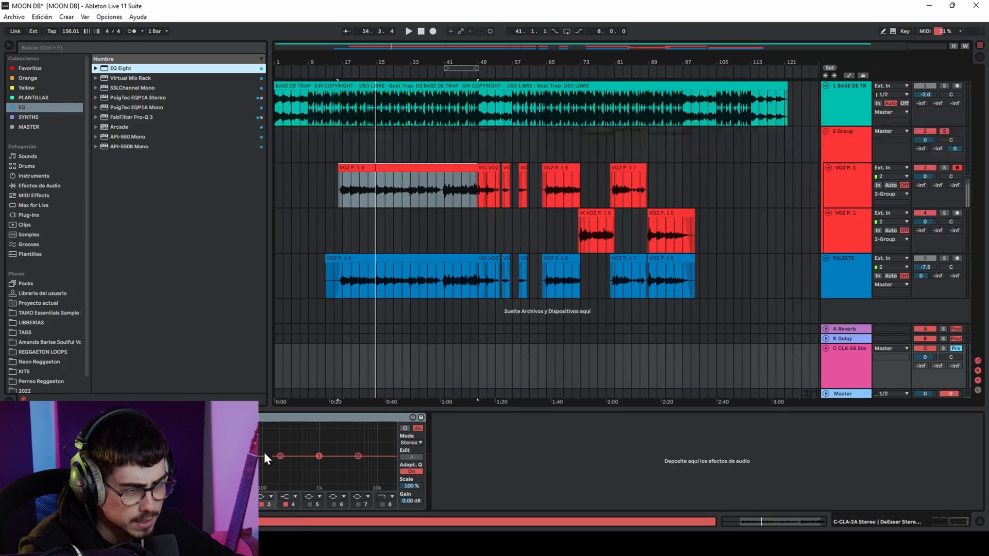
left_click(944, 349)
key("space")
Sweep EQ Eight's band 2 and set it to 290 Hz, -2.36 dB and Q 2.39.
left_click_drag(280, 456, 276, 427)
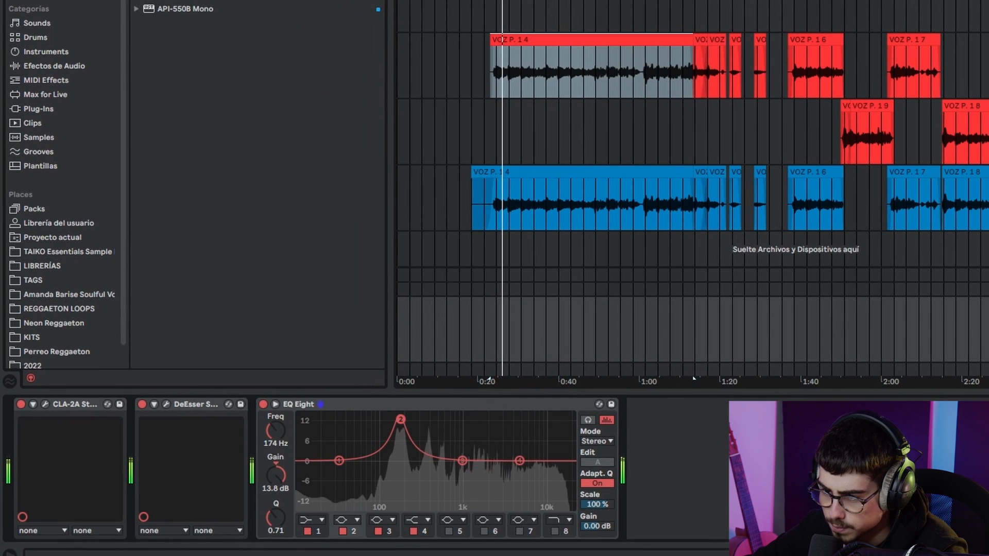
left_click_drag(400, 419, 419, 467)
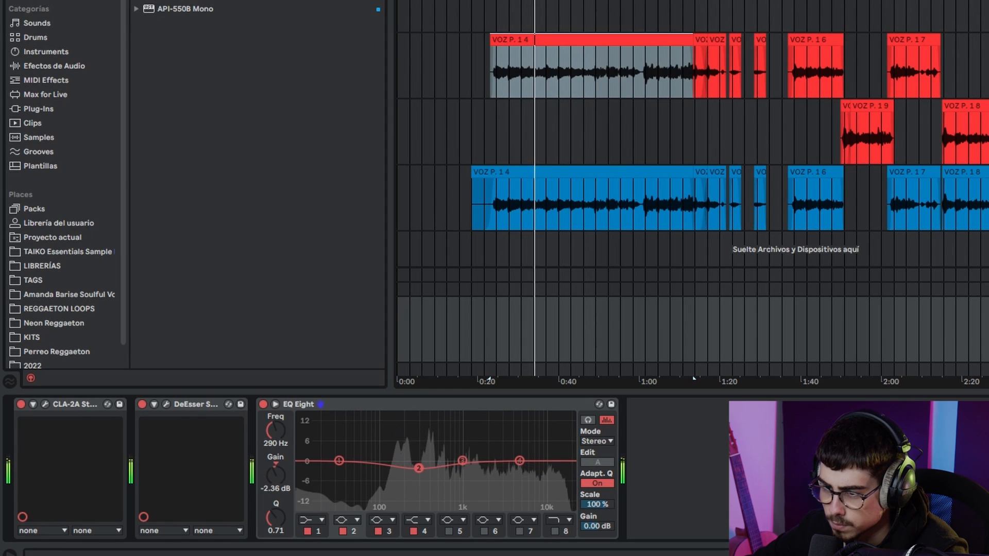
left_click_drag(276, 517, 276, 492)
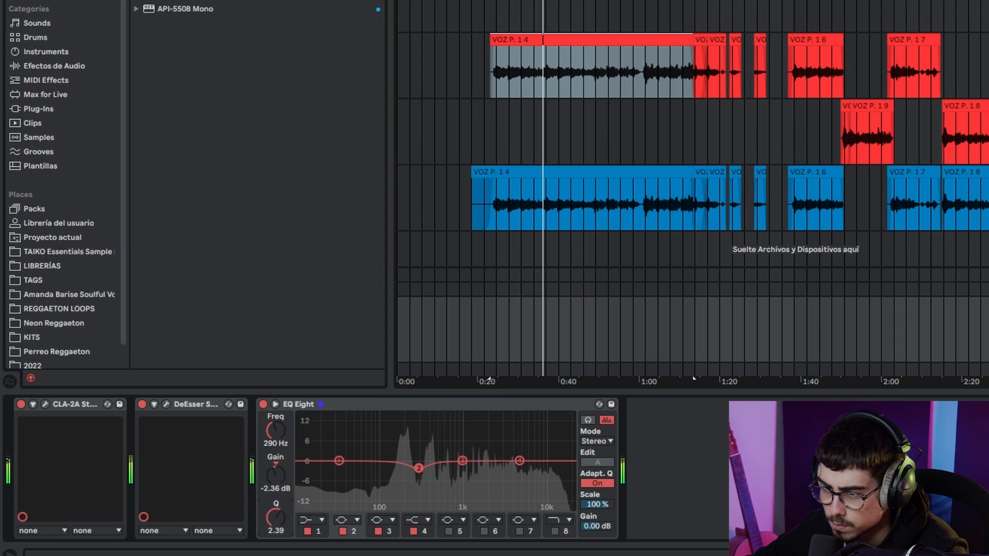
Set EQ Eight's band 3 to 163 Hz, 2.36 dB and Q 2.29, and band 2 to 284 Hz, -3.60 dB and Q 3.19.
left_click_drag(462, 461, 398, 454)
left_click_drag(276, 517, 276, 493)
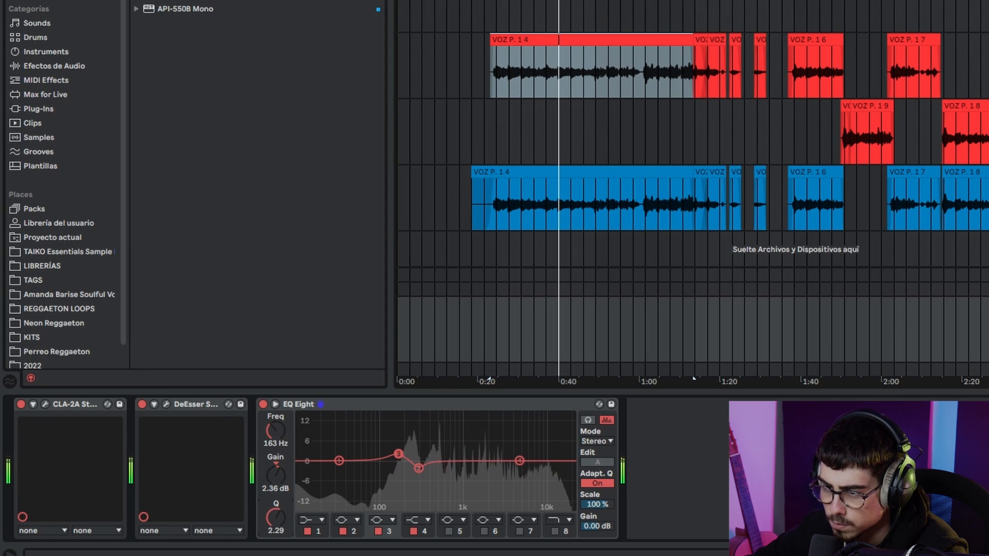
key("space")
left_click(419, 468)
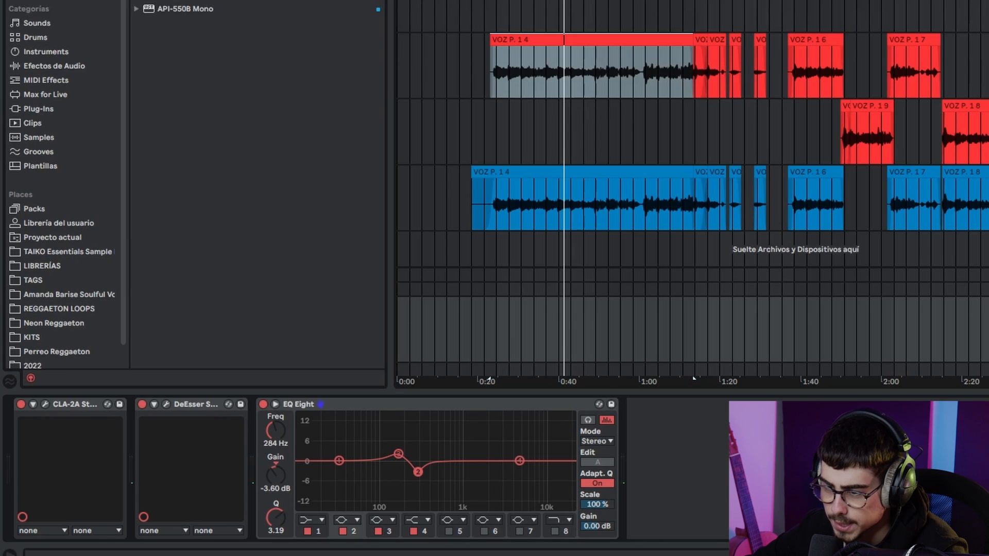
left_click(398, 454)
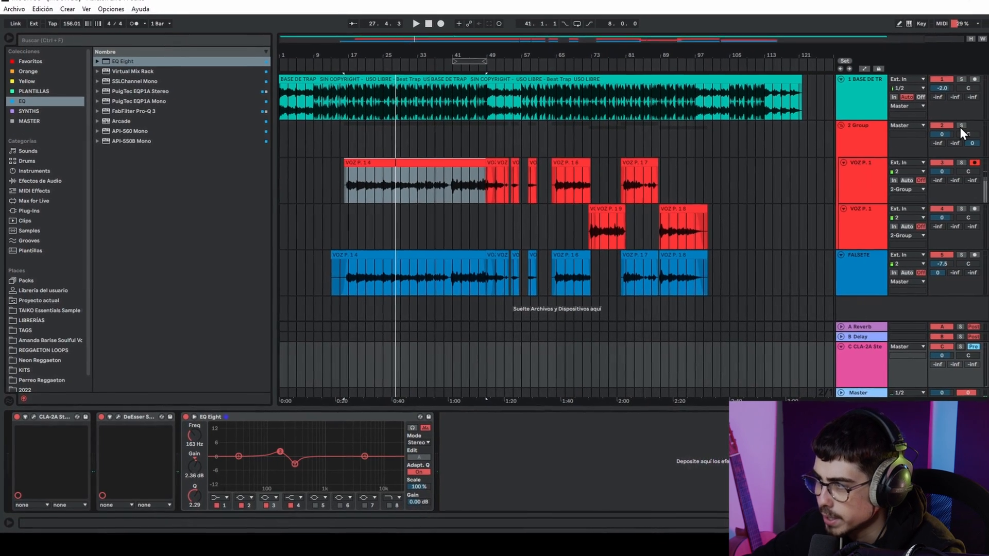
Solo the vocal group and play it, switching the CLA-2A return off and on to compare the equalized parallel compression.
left_click(960, 126)
key("space")
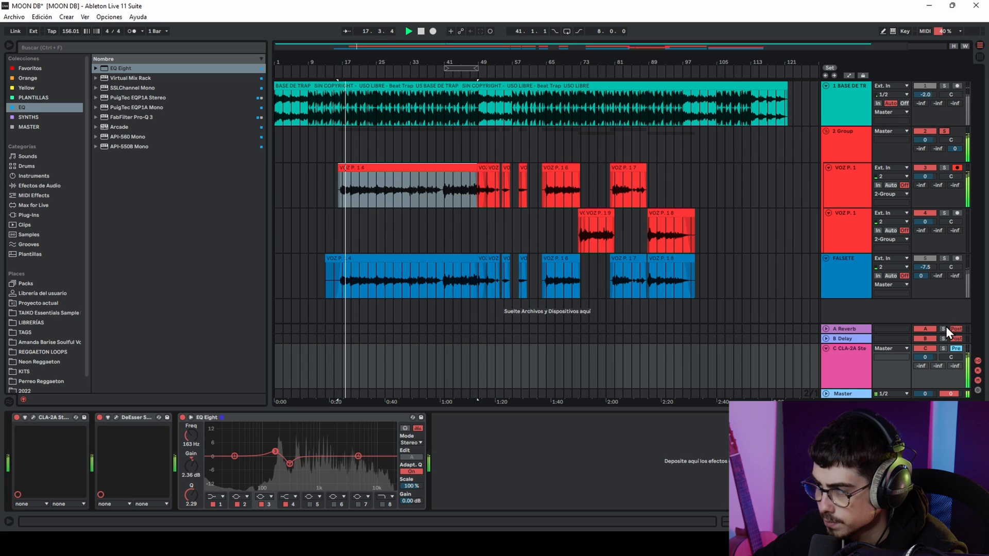
left_click(928, 346)
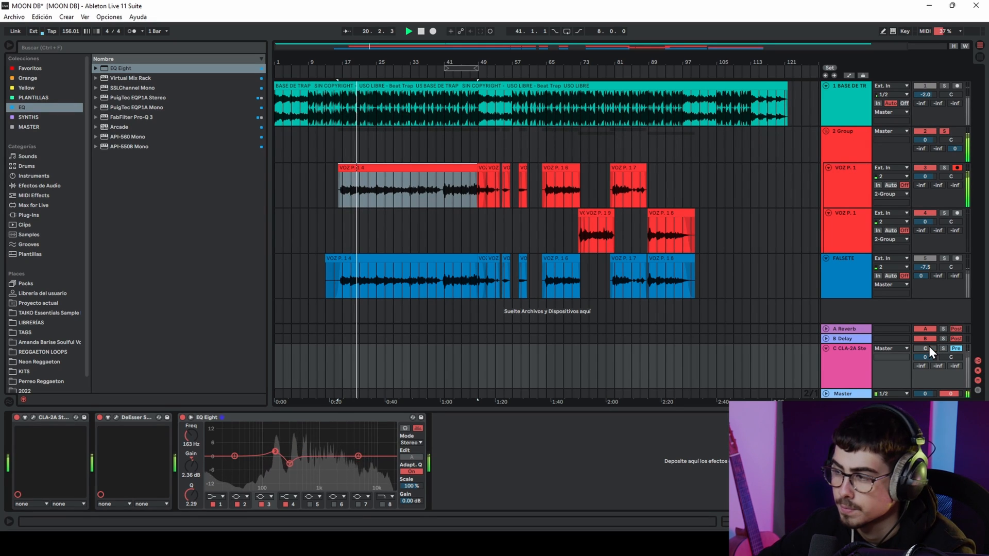
left_click(928, 346)
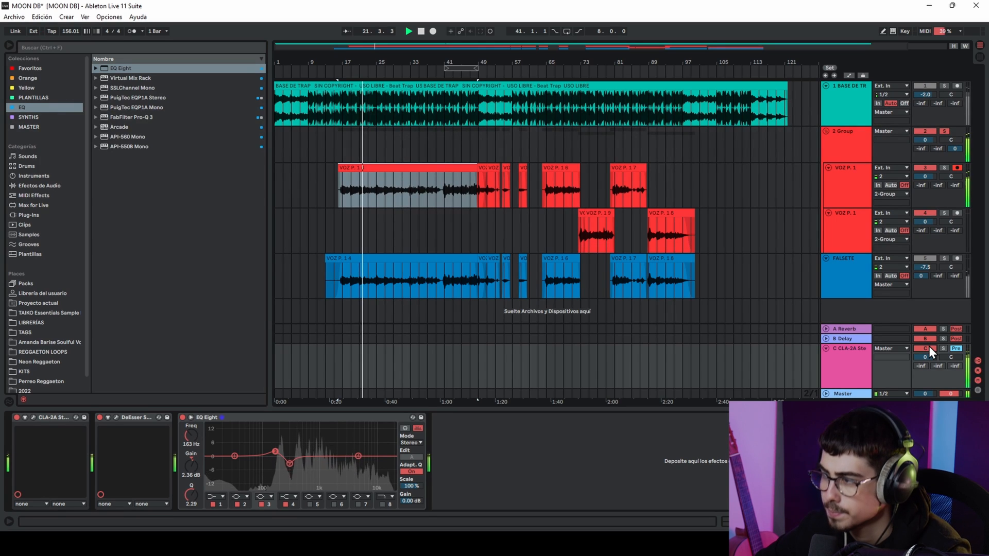
left_click(928, 346)
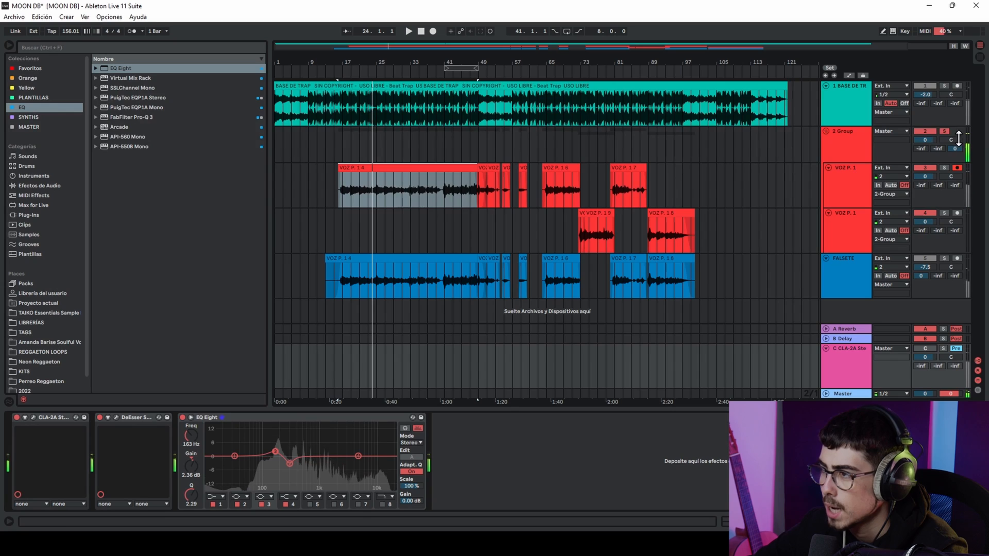
Reactivate the CLA-2A return and play the full mix without the group solo, comparing it with the return off and on.
left_click(931, 350)
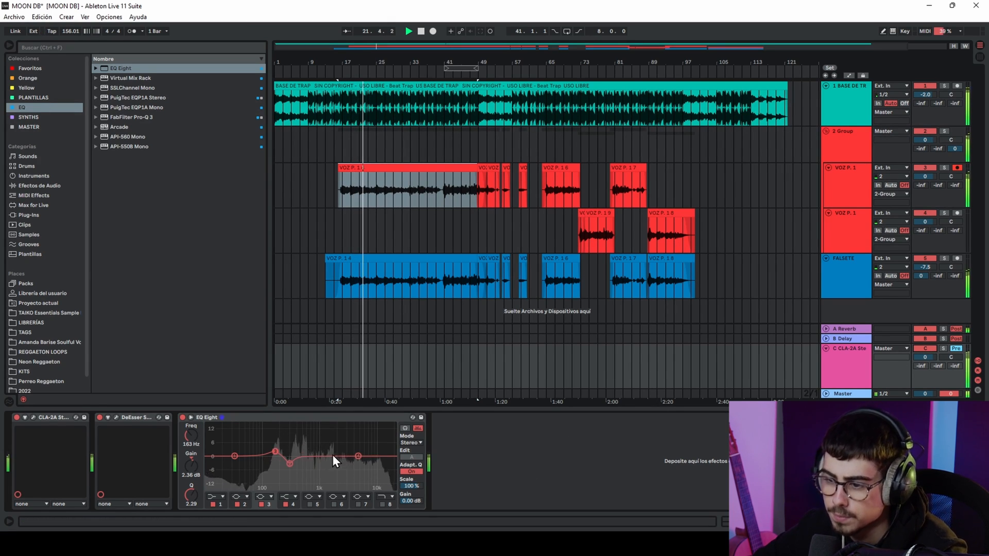
left_click(270, 424)
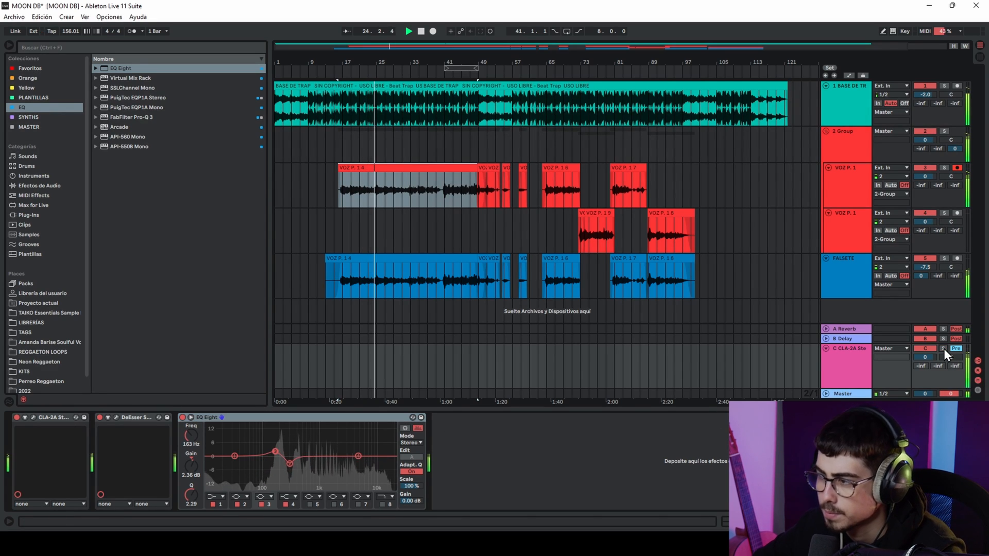
left_click(923, 348)
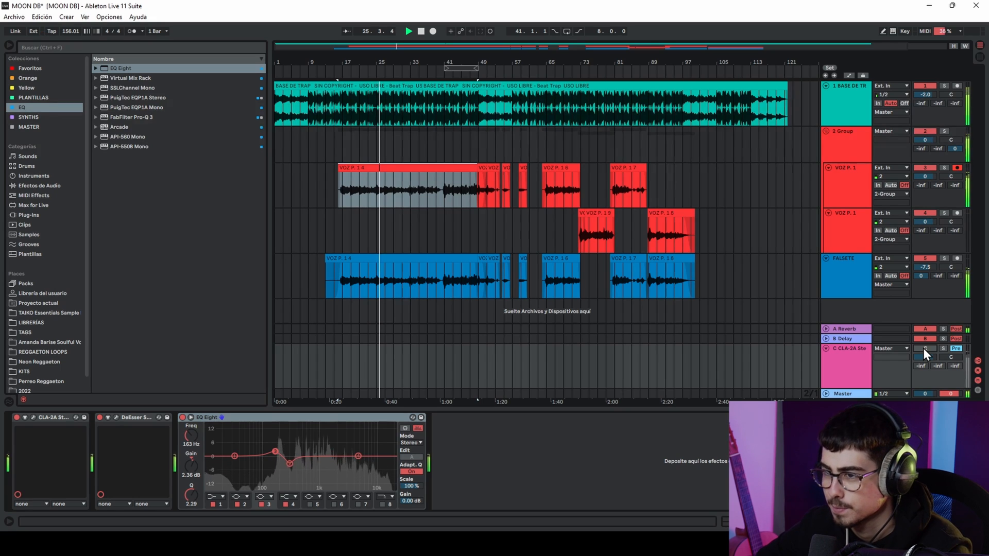
left_click(922, 348)
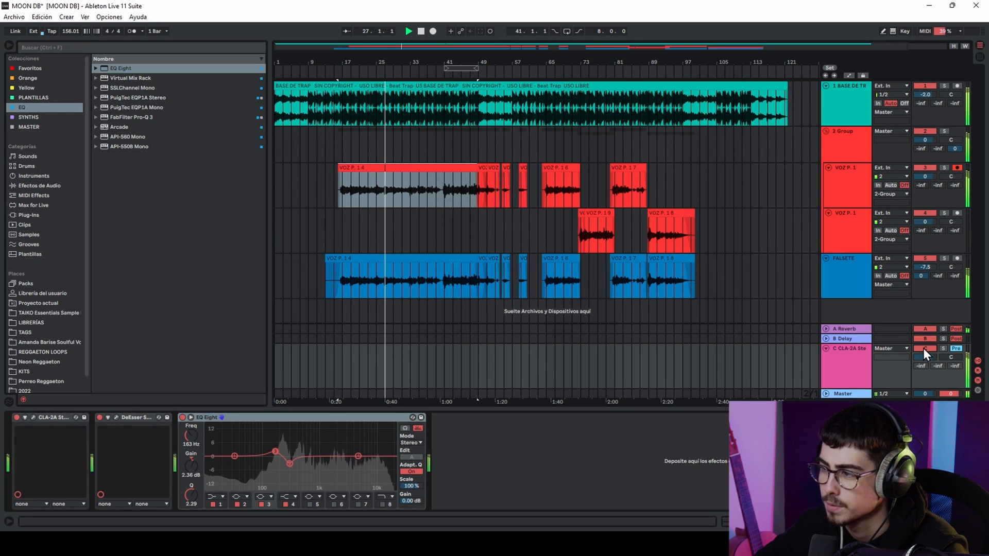